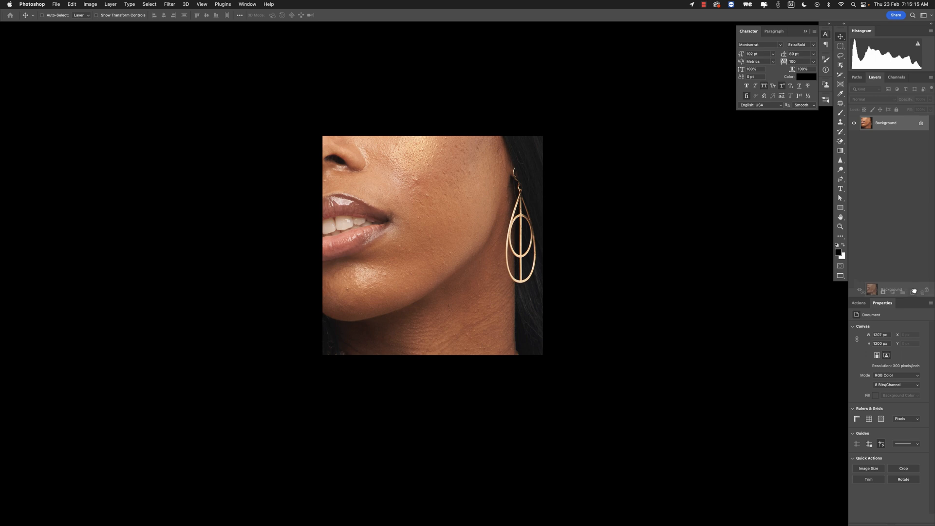
# - Duplicate the Background layer twice and name the top copy High and the other copy Low
pyautogui.moveTo(900, 126); pyautogui.dragTo(912, 292)
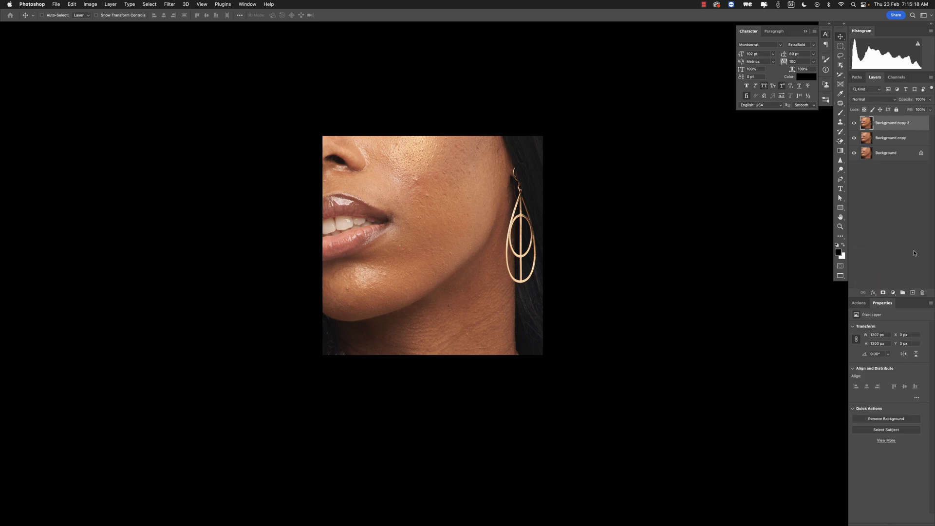
pyautogui.doubleClick(891, 124)
pyautogui.write('High')
pyautogui.press('Return')
pyautogui.doubleClick(887, 138)
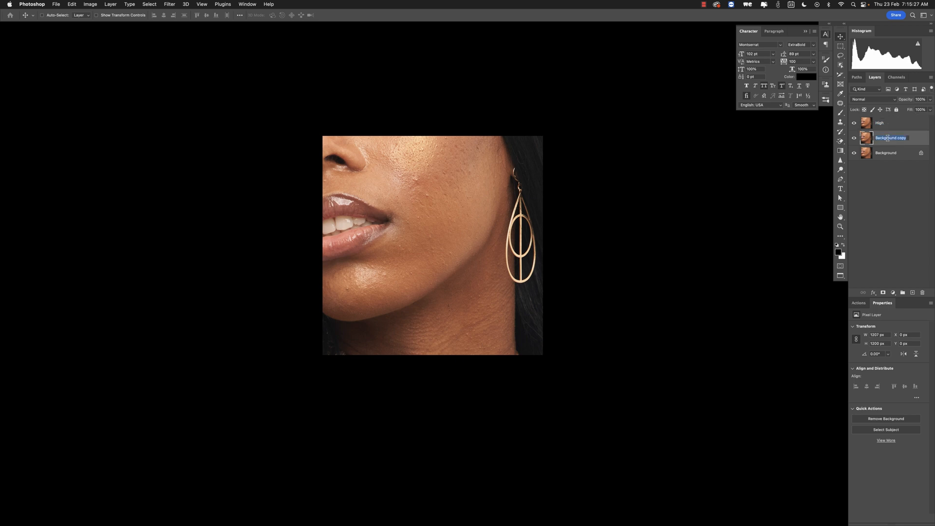
pyautogui.write('Low')
pyautogui.press('Return')
# - Group the High and Low layers into a group named FS and expand it
pyautogui.keyDown('shift'); pyautogui.click(885, 123); pyautogui.keyUp('shift')
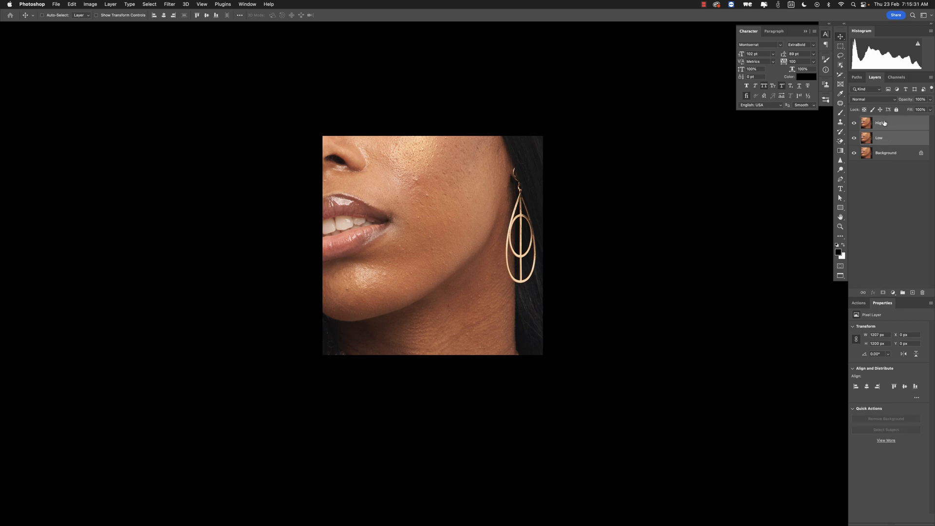
pyautogui.moveTo(887, 124); pyautogui.dragTo(903, 292)
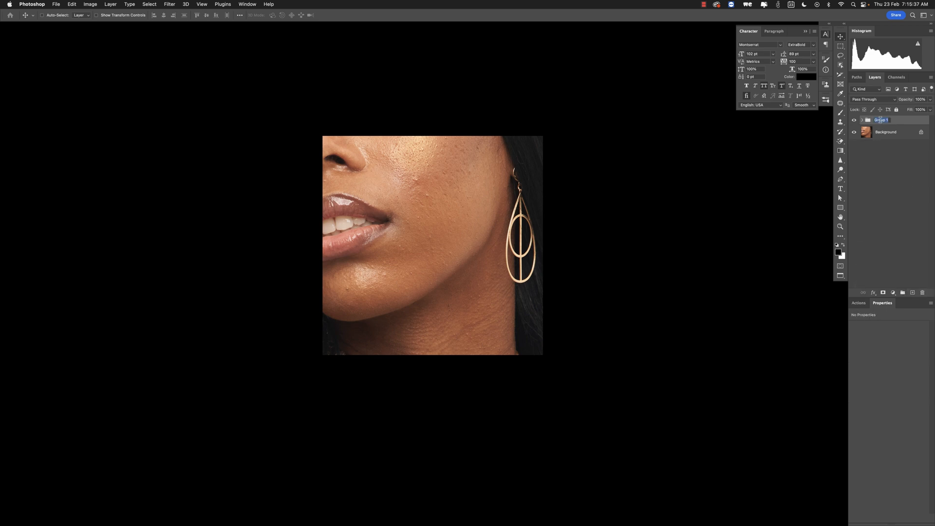
pyautogui.write('FS')
pyautogui.press('Return')
pyautogui.click(862, 121)
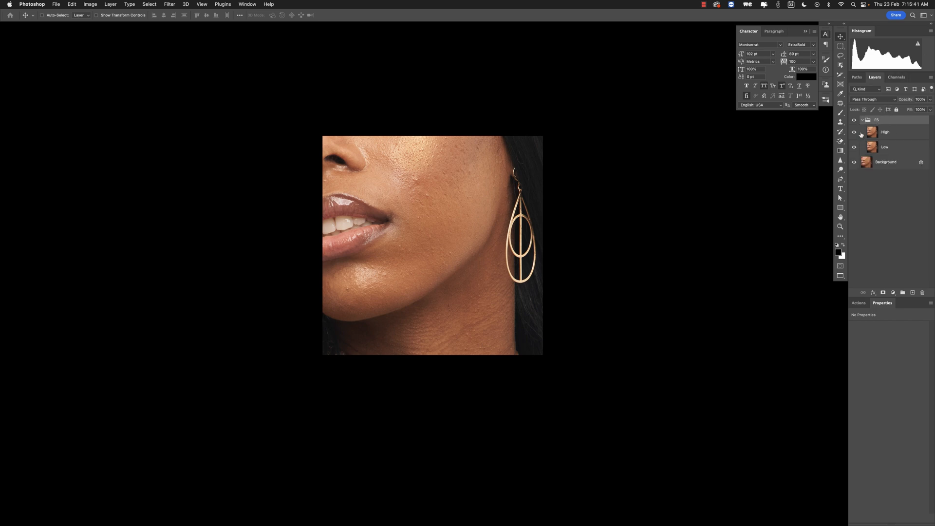
# - Hide the High layer and convert the Low layer to a smart object
pyautogui.click(854, 133)
pyautogui.click(876, 149)
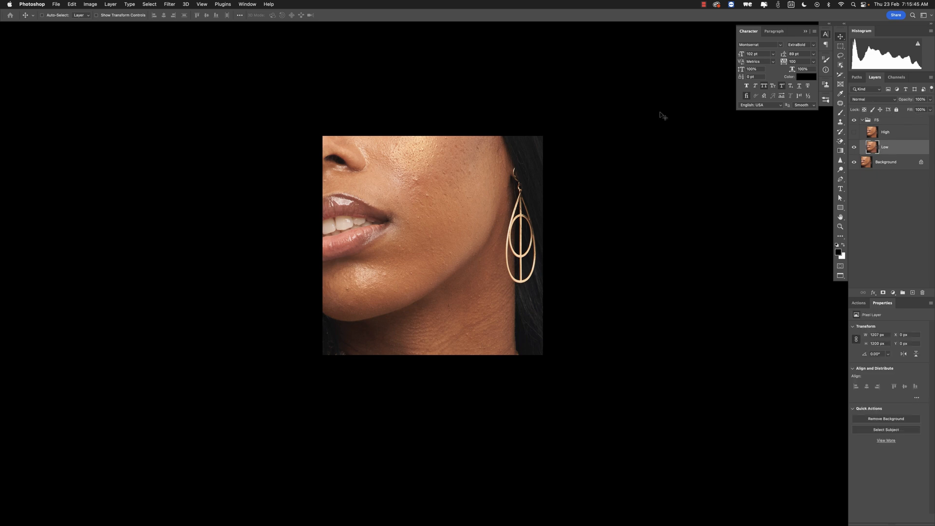
pyautogui.rightClick(893, 150)
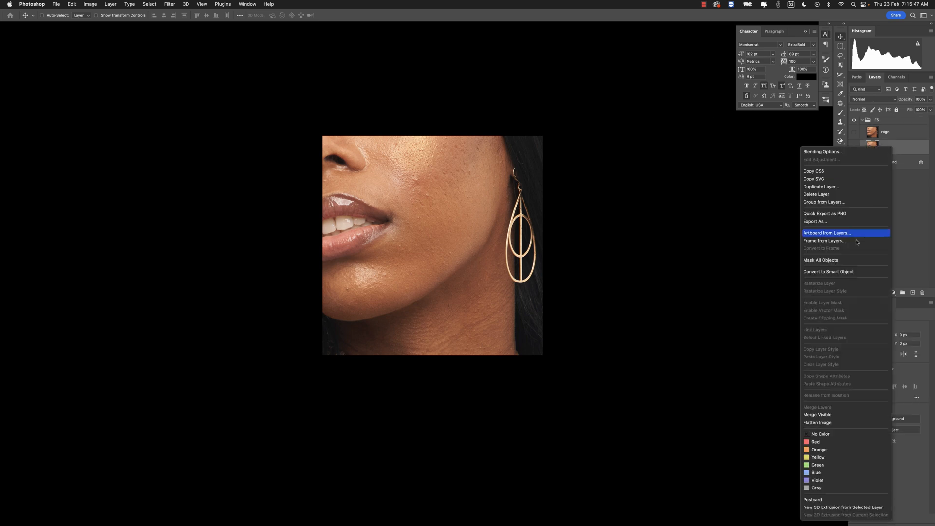
pyautogui.click(851, 272)
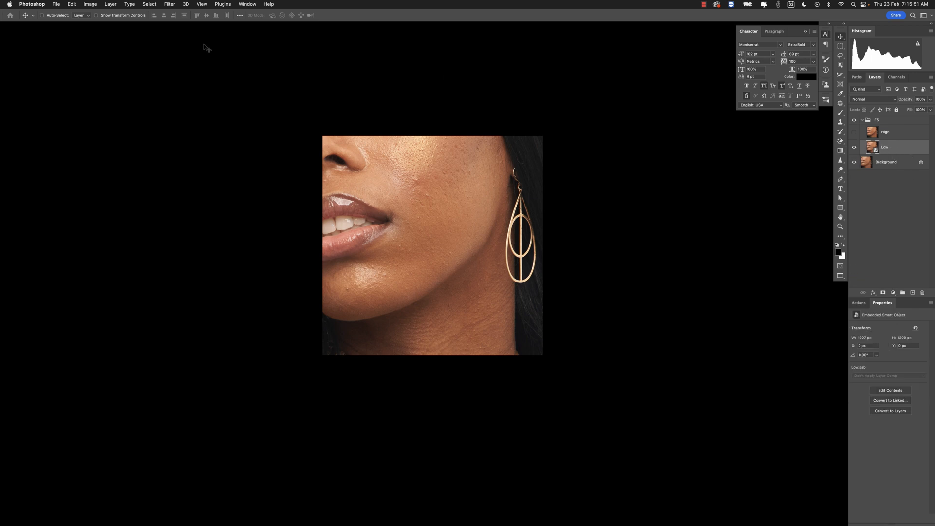
# - Apply a Median noise filter to the Low smart object with a radius of 13 pixels
pyautogui.click(170, 5)
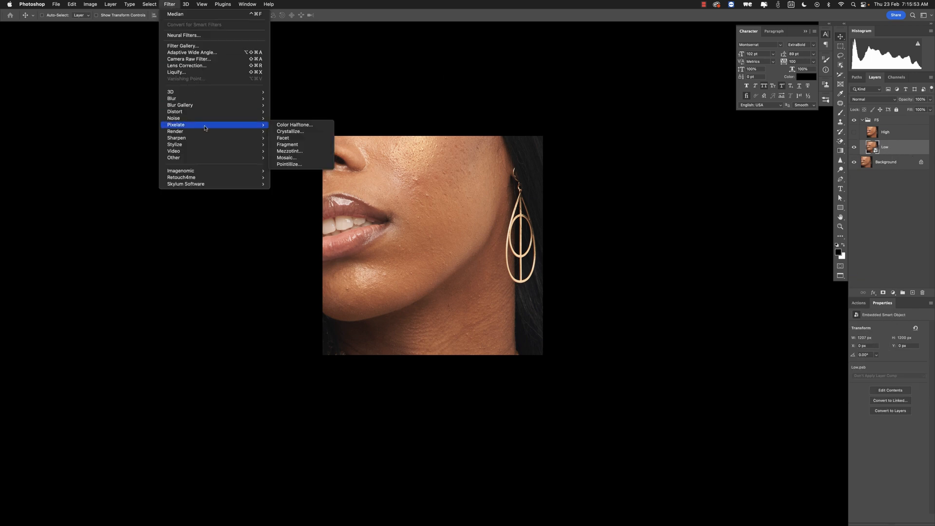
pyautogui.moveTo(231, 118)
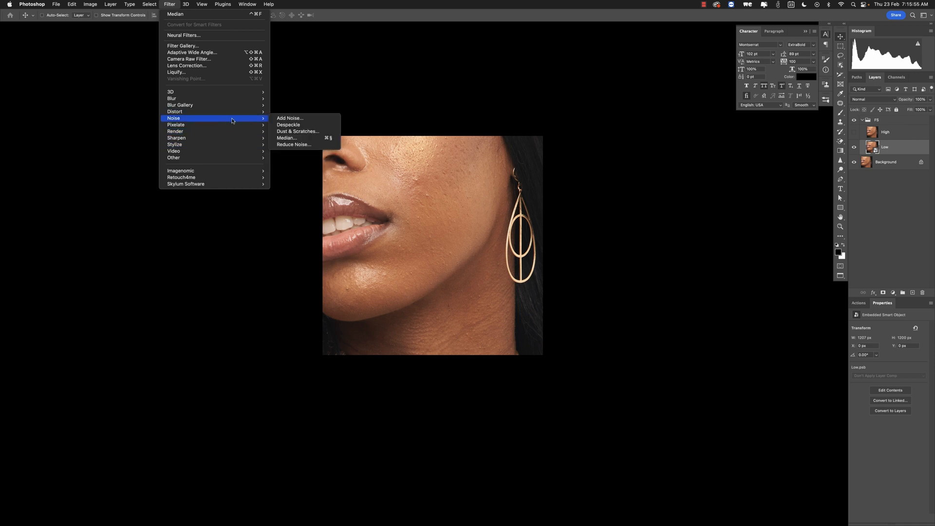
pyautogui.click(295, 138)
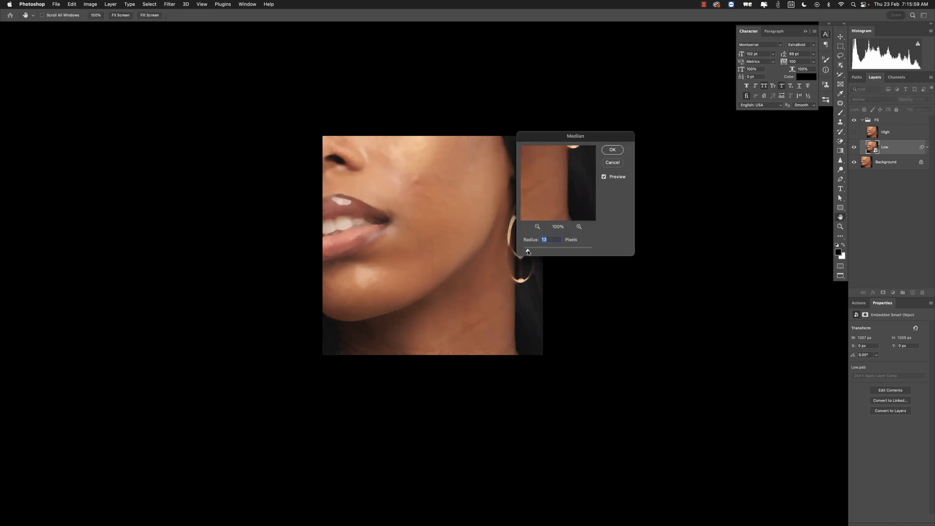
pyautogui.moveTo(528, 252); pyautogui.dragTo(527, 253)
pyautogui.moveTo(526, 252); pyautogui.dragTo(527, 252)
pyautogui.click(612, 150)
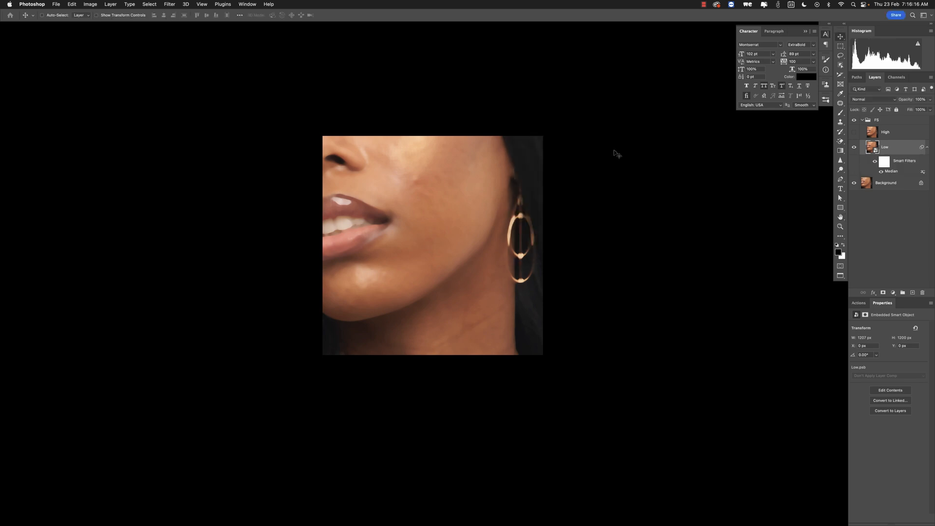
# - Show the High layer and Apply Image to it from the Low layer with Subtract blending, scale 2, offset 128
pyautogui.click(854, 133)
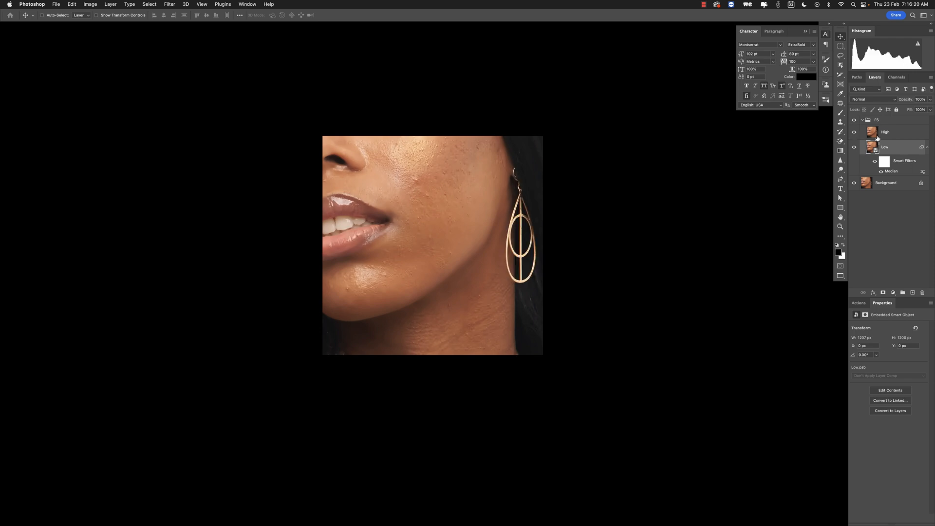
pyautogui.click(876, 138)
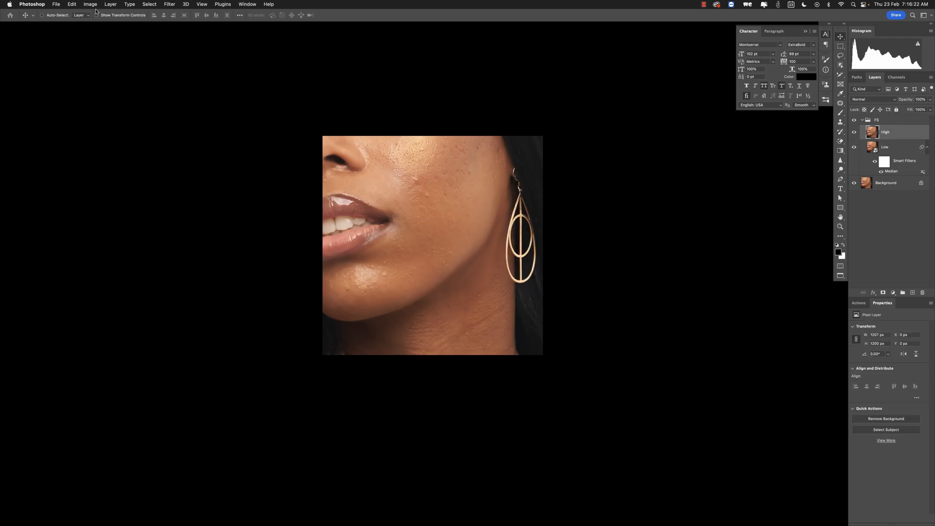
pyautogui.click(93, 4)
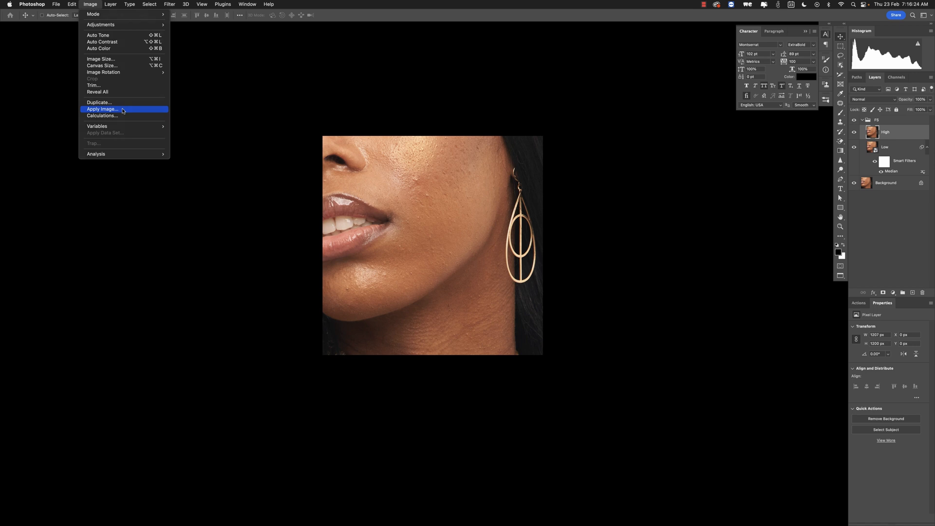
pyautogui.click(123, 110)
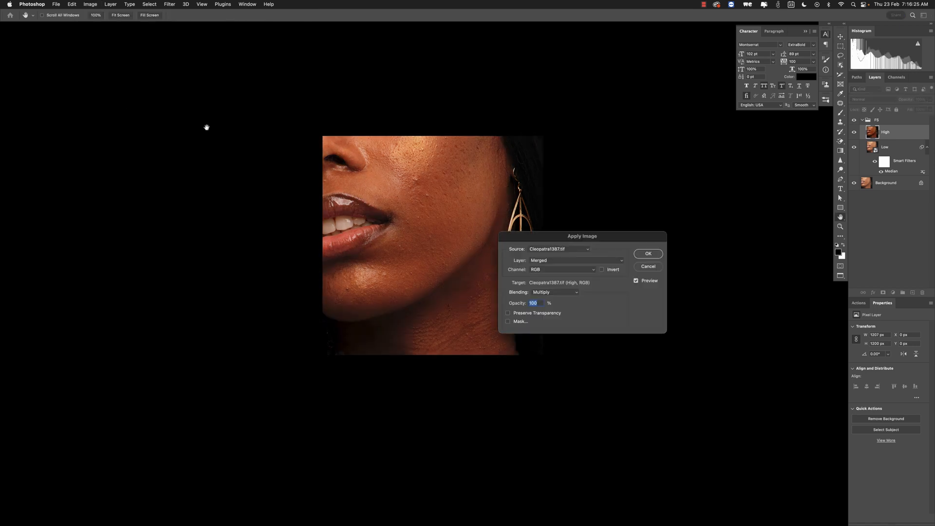
pyautogui.click(553, 260)
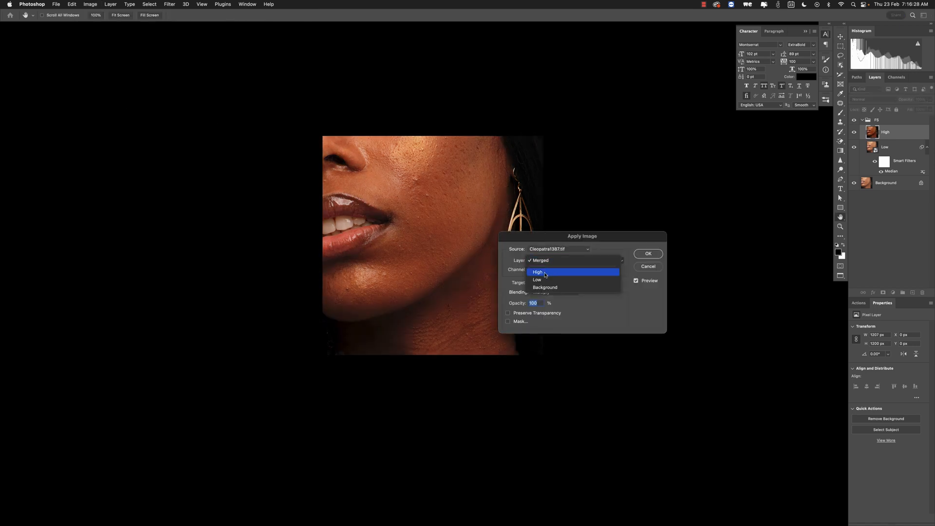
pyautogui.click(544, 280)
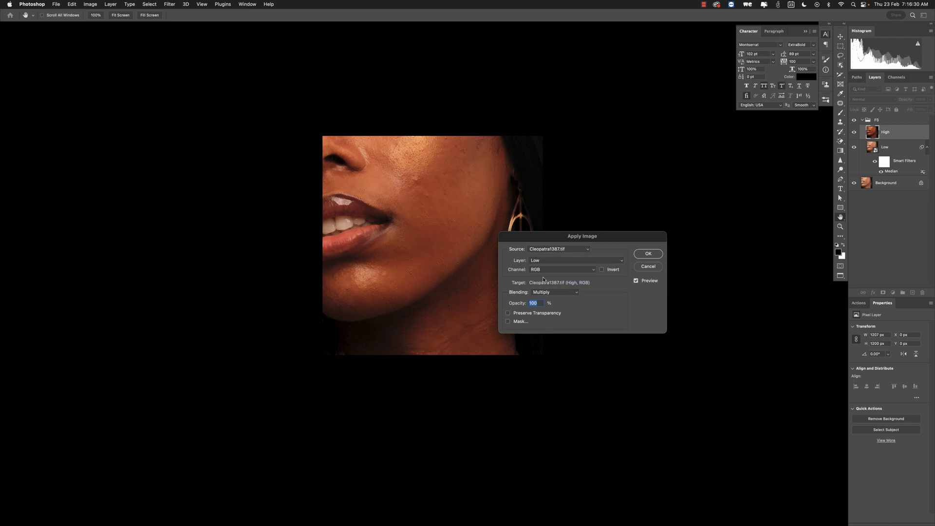
pyautogui.click(544, 293)
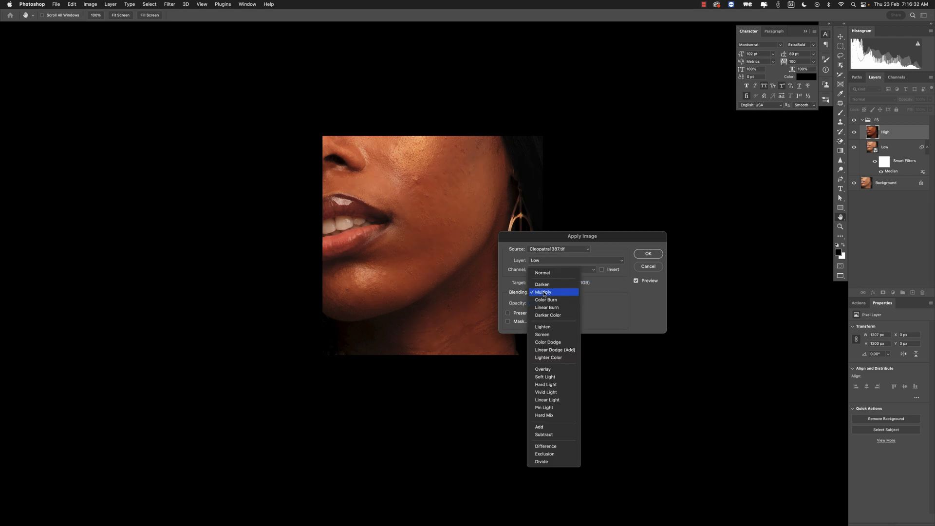
pyautogui.click(547, 435)
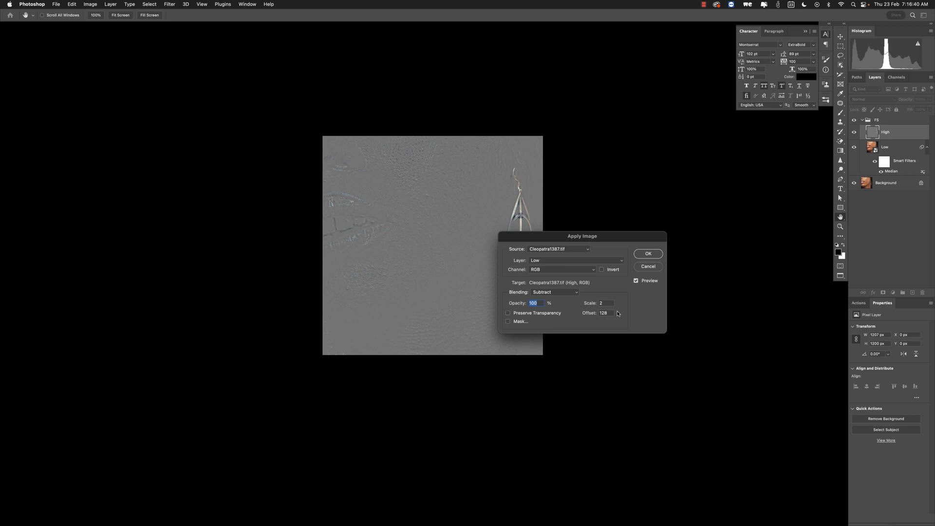
pyautogui.click(648, 254)
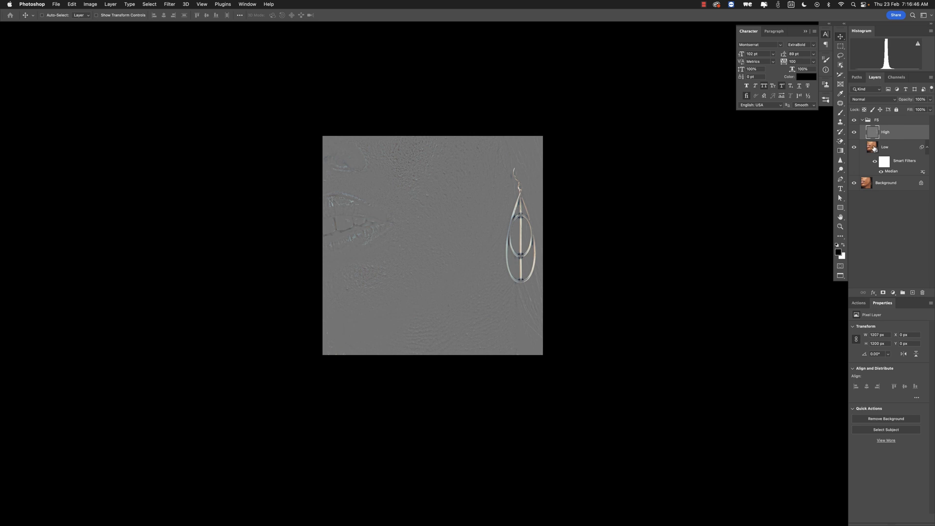
pyautogui.click(874, 149)
pyautogui.click(868, 136)
pyautogui.click(871, 101)
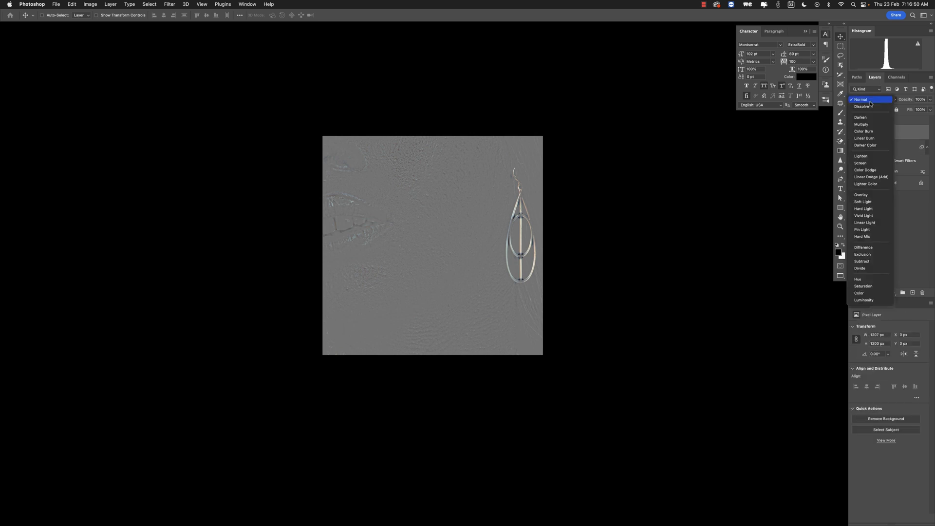
pyautogui.click(905, 135)
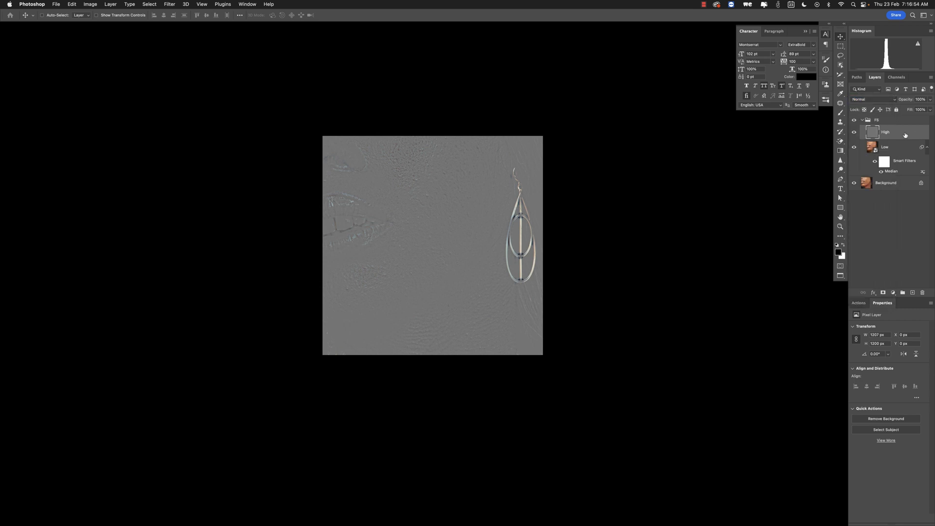
# - Paste the clipboard as a new layer above High and clip it to the High layer
pyautogui.press('super+a')
pyautogui.press('super+v')
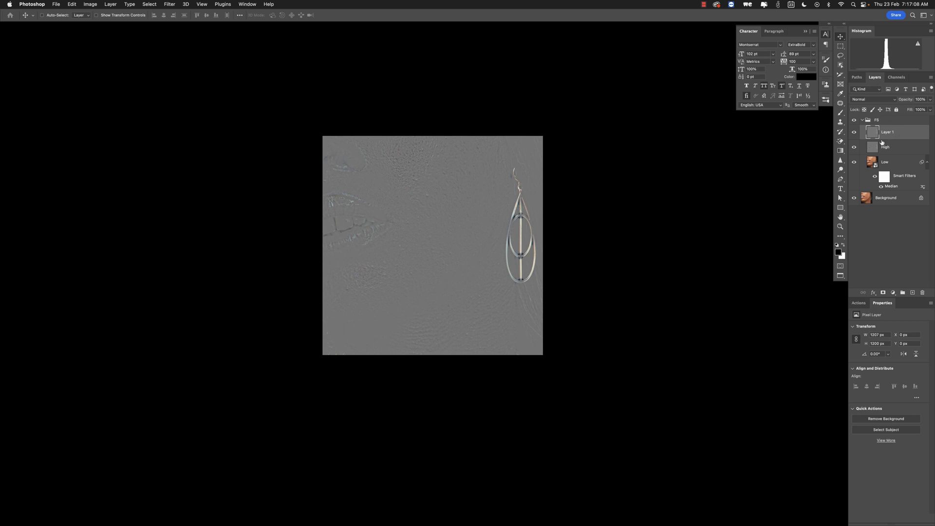
pyautogui.moveTo(877, 134); pyautogui.dragTo(873, 144)
pyautogui.keyDown('alt'); pyautogui.click(873, 139); pyautogui.keyUp('alt')
# - Set the High layer's blend mode to Linear Light
pyautogui.click(874, 148)
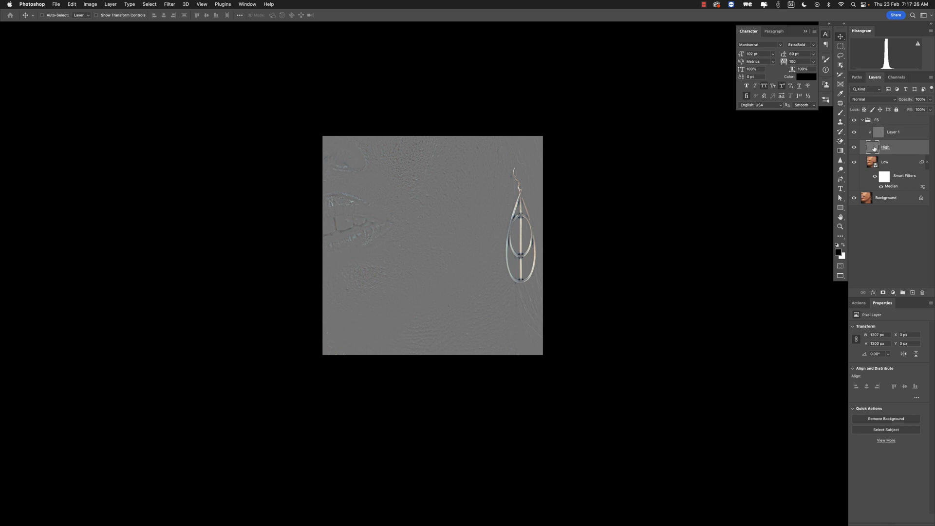
pyautogui.click(870, 99)
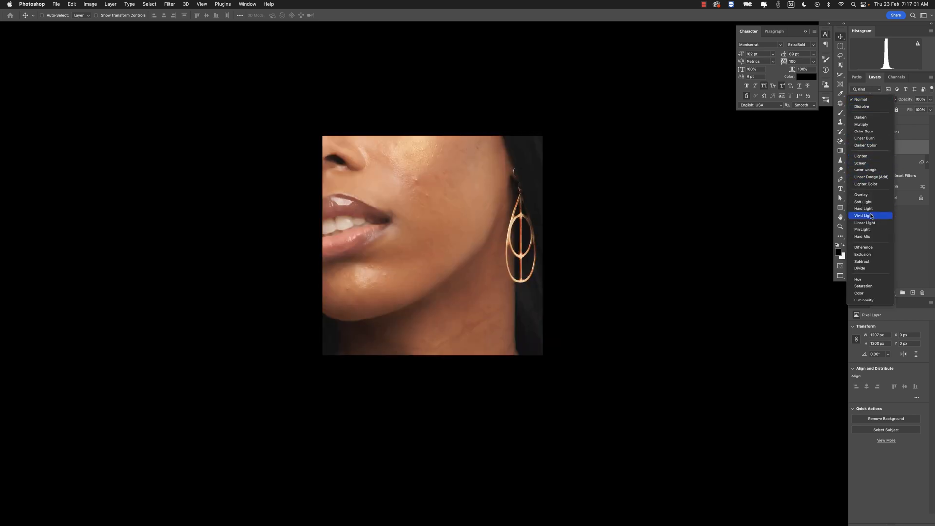
pyautogui.click(871, 224)
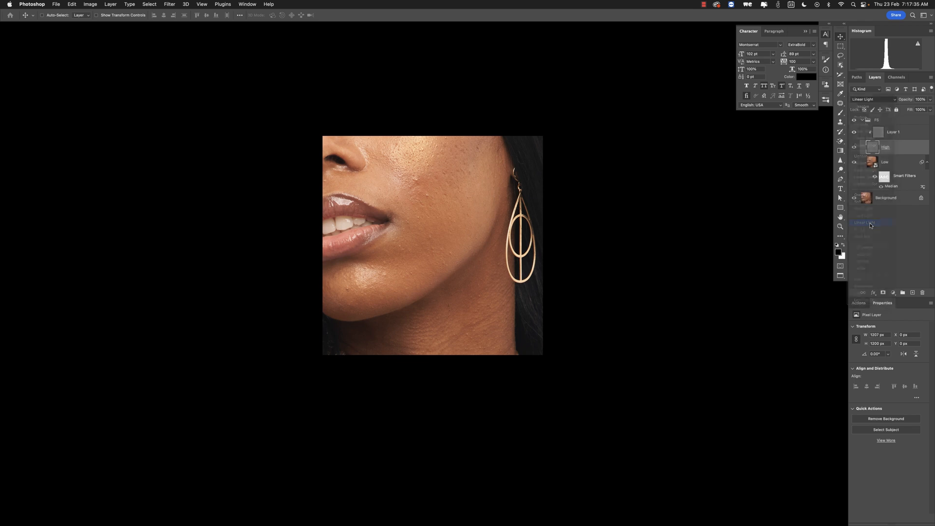
# - Select the Low layer and stamp all visible layers into a new layer above it
pyautogui.click(876, 164)
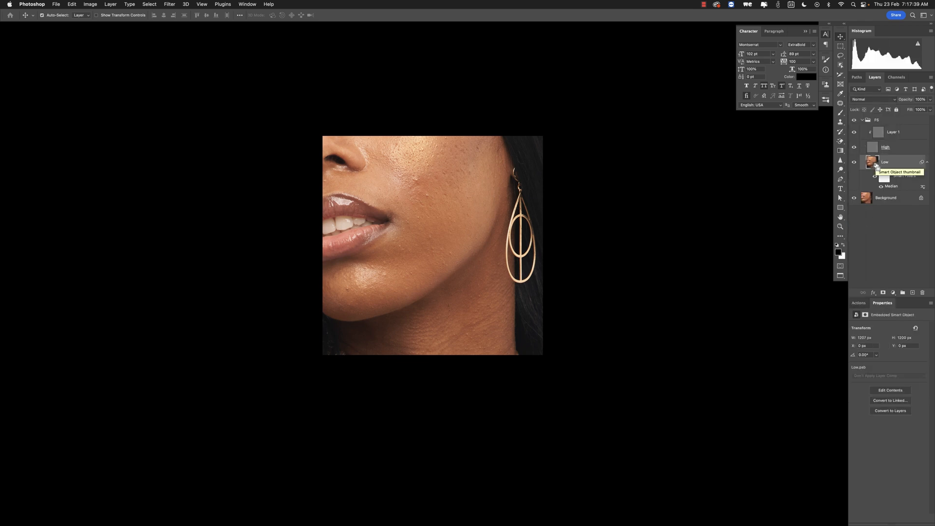
pyautogui.press('super+a')
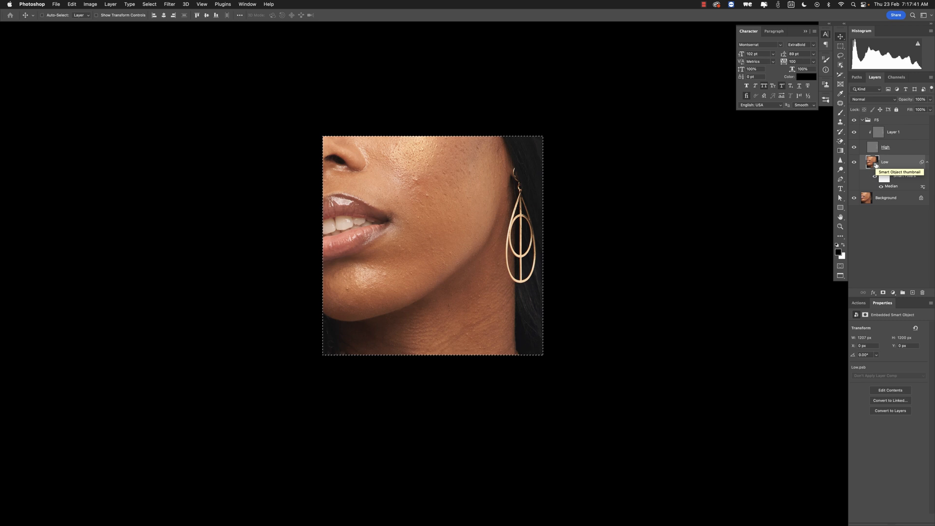
pyautogui.press('super+j')
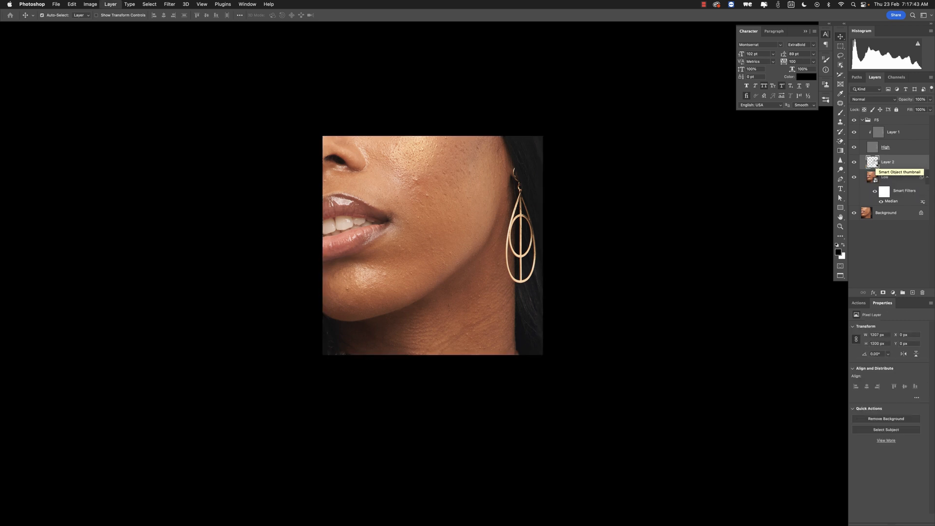
pyautogui.press('super+alt+shift+e')
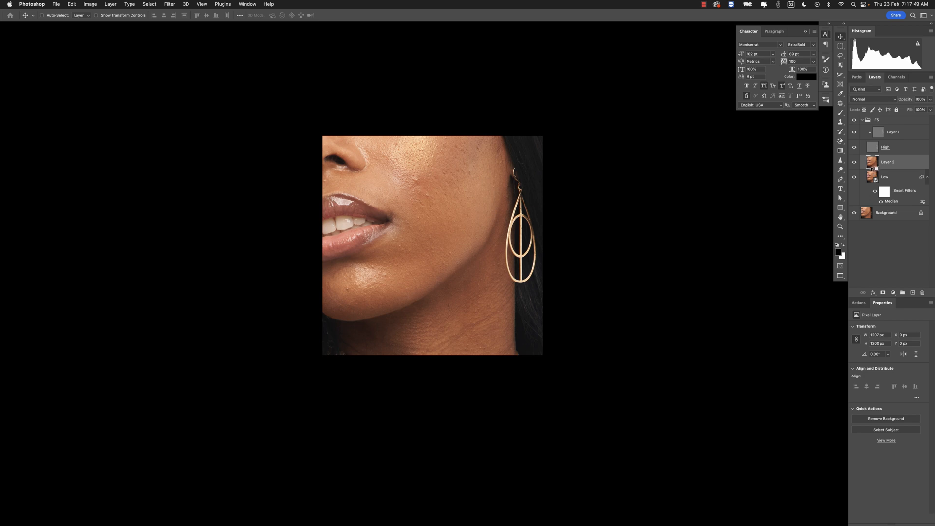
# - Choose the Lasso tool with a 25 px feather and lasso an area of the cheek on the stamped layer
pyautogui.keyDown('alt'); pyautogui.click(871, 168); pyautogui.keyUp('alt')
pyautogui.press('l')
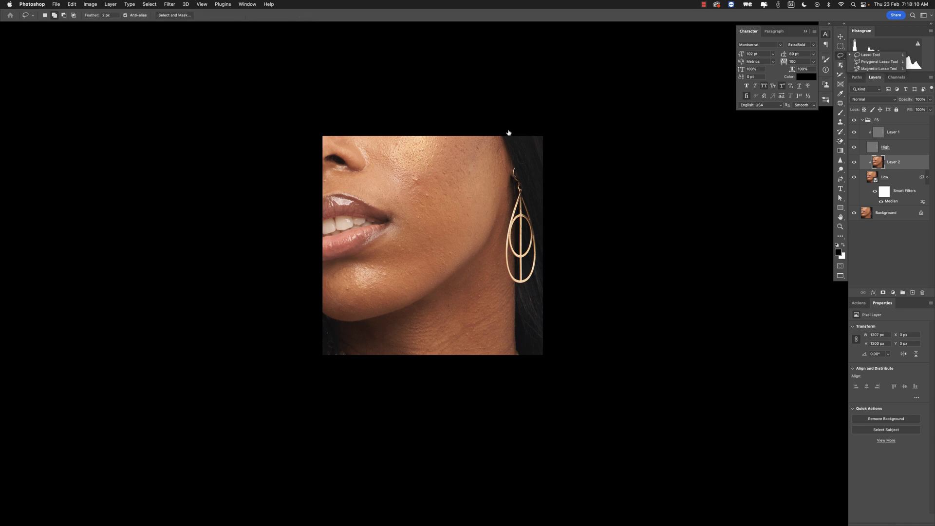
pyautogui.click(107, 15)
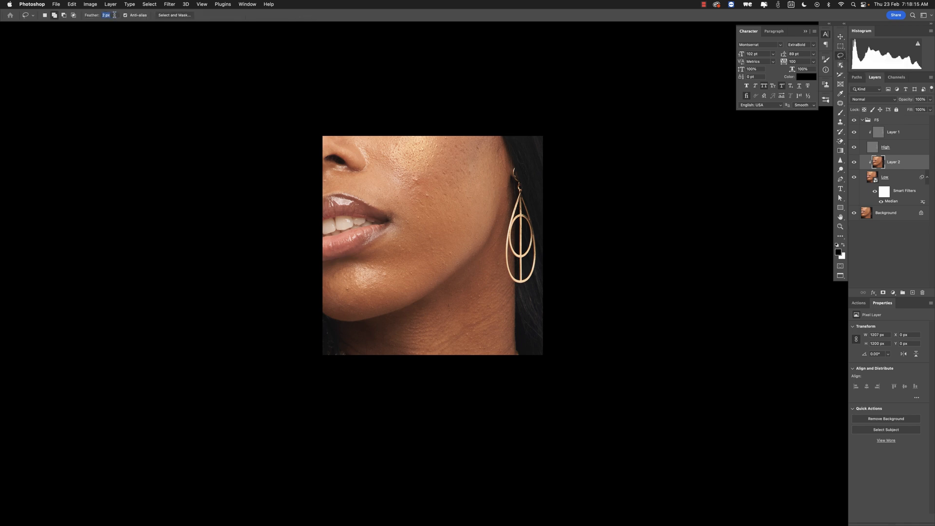
pyautogui.write('2')
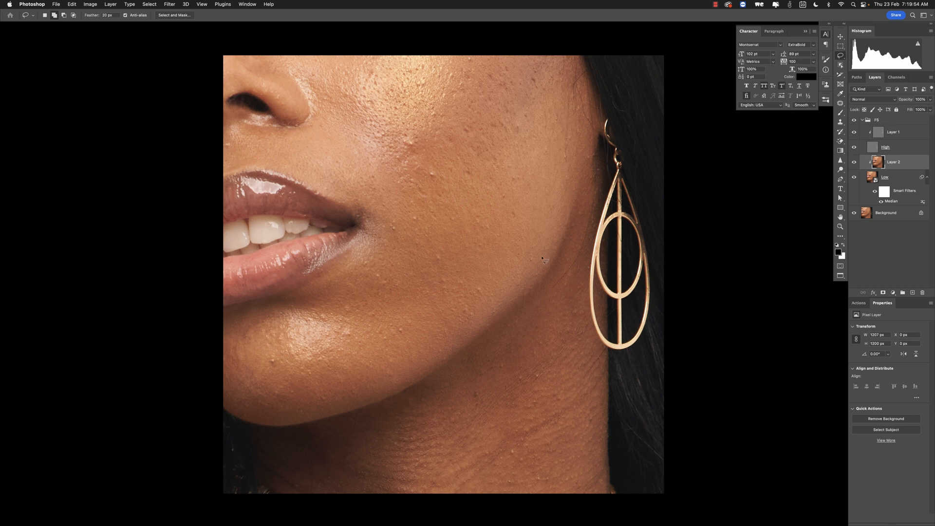
pyautogui.moveTo(593, 124)
pyautogui.mouseDown()
pyautogui.moveTo(575, 59)
pyautogui.moveTo(536, 64)
pyautogui.moveTo(411, 171)
pyautogui.moveTo(389, 232)
pyautogui.moveTo(384, 292)
pyautogui.moveTo(412, 334)
pyautogui.moveTo(448, 337)
pyautogui.moveTo(530, 270)
pyautogui.moveTo(593, 128)
pyautogui.mouseUp()
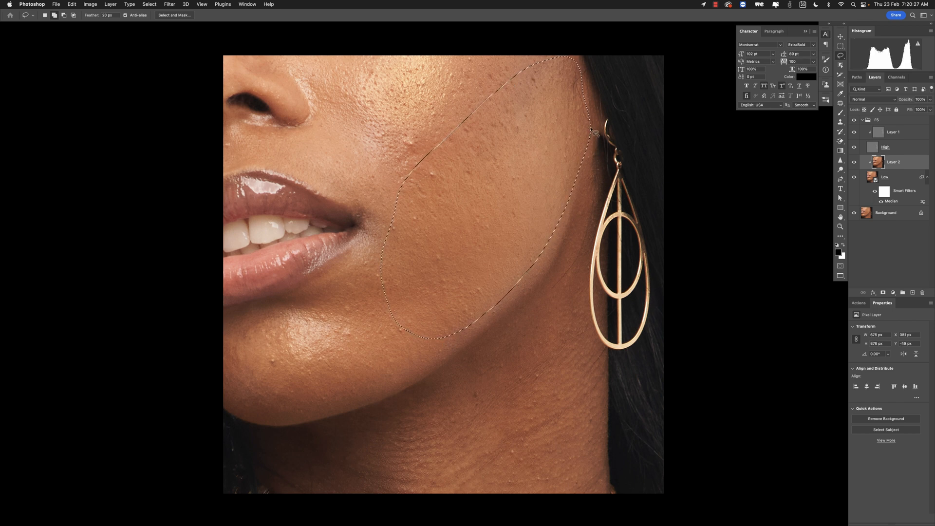
# - Apply a Median filter with a 60 px radius to the lassoed cheek area, then deselect
pyautogui.click(169, 3)
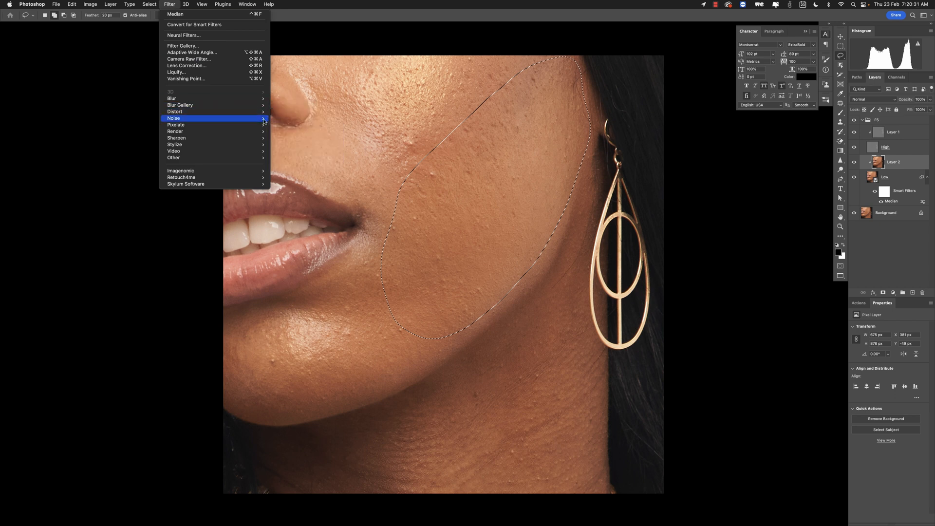
pyautogui.moveTo(264, 120)
pyautogui.click(291, 139)
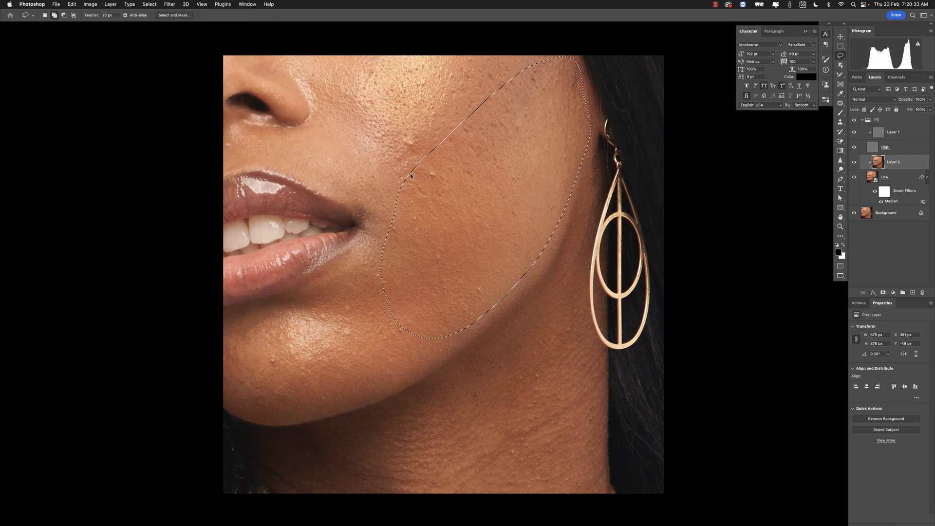
pyautogui.moveTo(543, 139); pyautogui.dragTo(578, 156)
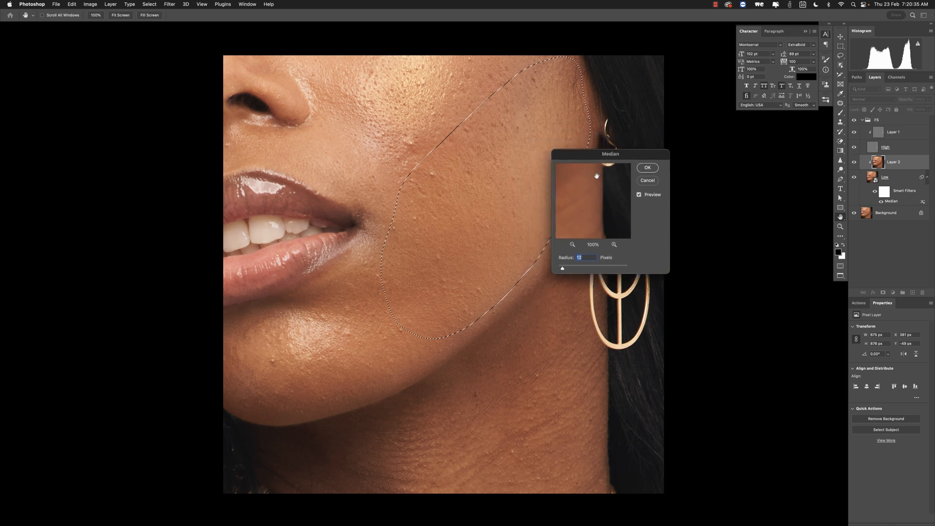
pyautogui.write('50')
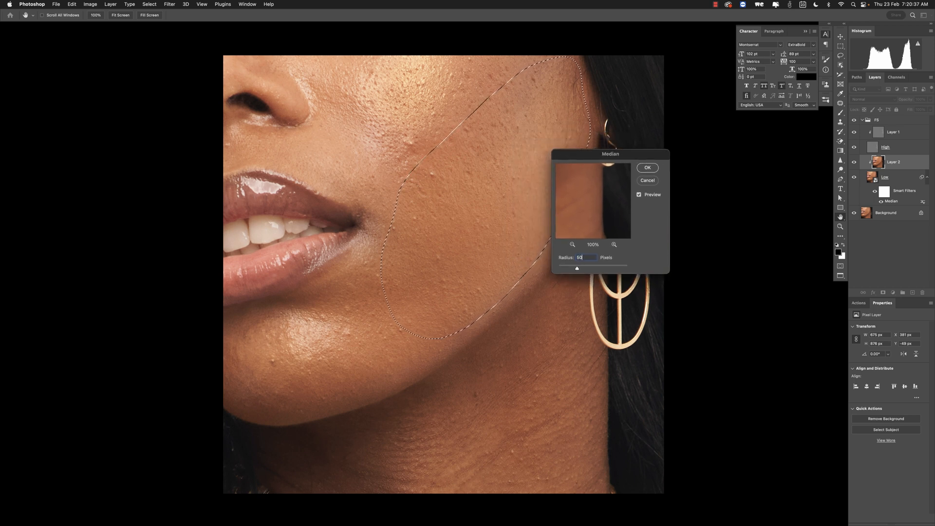
pyautogui.moveTo(614, 156); pyautogui.dragTo(651, 160)
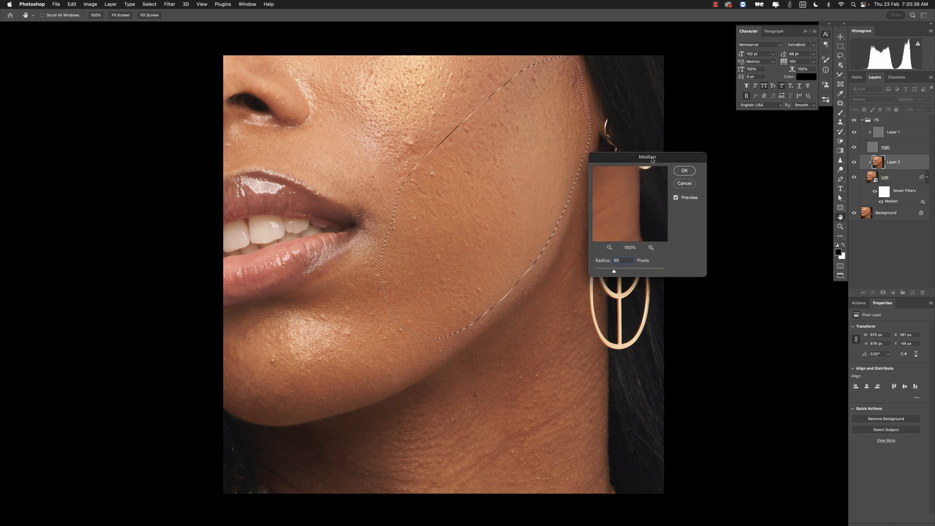
pyautogui.click(676, 198)
pyautogui.click(675, 197)
pyautogui.click(675, 198)
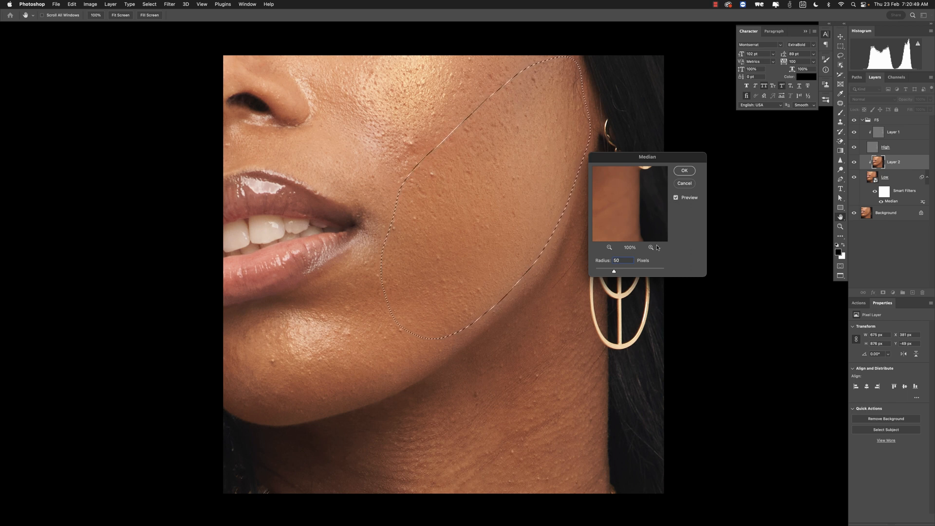
pyautogui.doubleClick(622, 261)
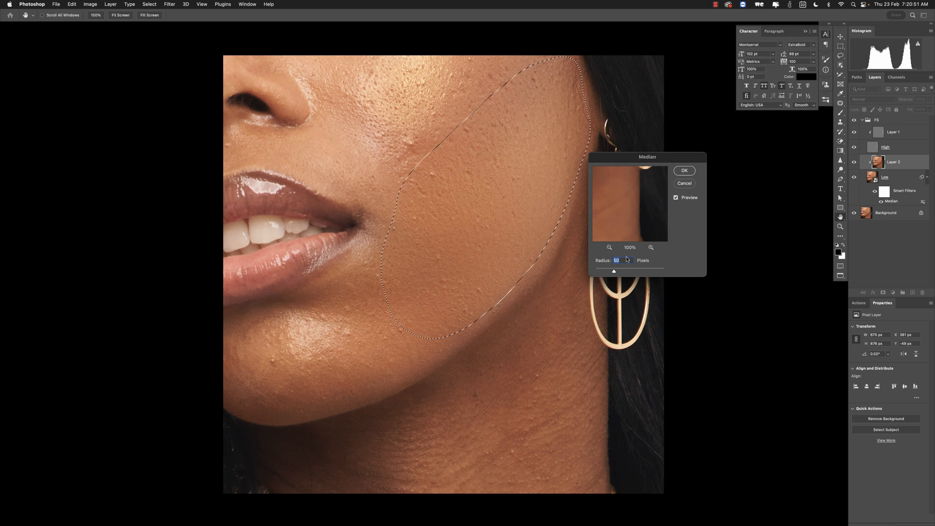
pyautogui.write('6')
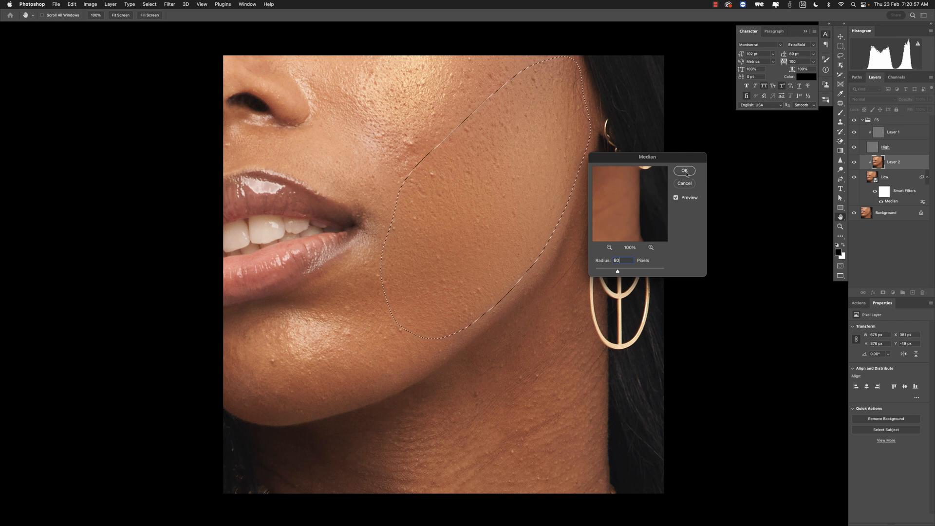
pyautogui.click(685, 171)
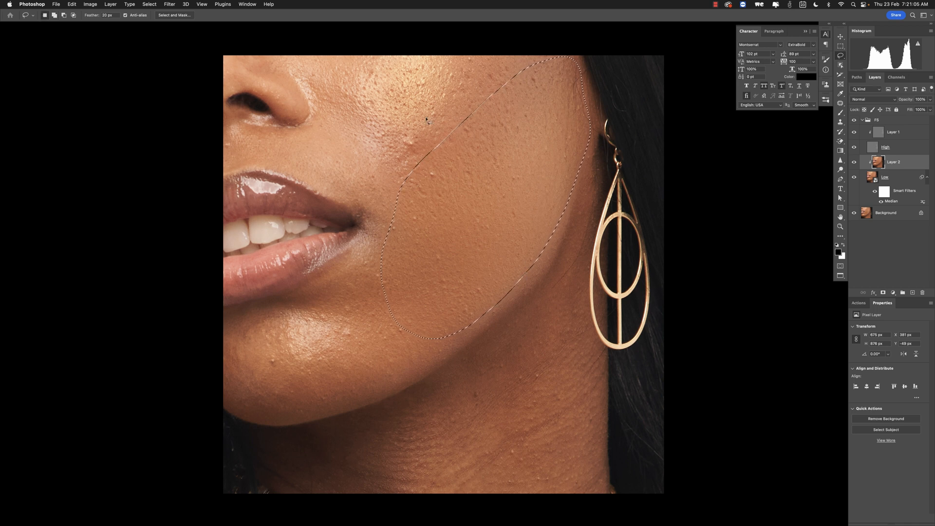
pyautogui.press('super+d')
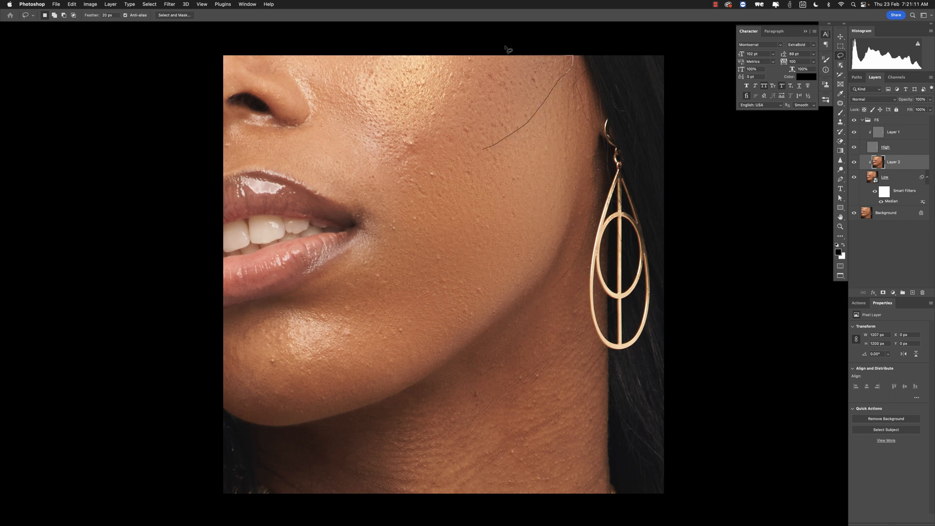
# - Lasso the upper cheek beside the mouth corner and apply a 60 px Median filter to it, then deselect
pyautogui.moveTo(462, 57)
pyautogui.mouseDown()
pyautogui.moveTo(378, 153)
pyautogui.moveTo(341, 178)
pyautogui.moveTo(362, 213)
pyautogui.moveTo(435, 196)
pyautogui.moveTo(487, 151)
pyautogui.mouseUp()
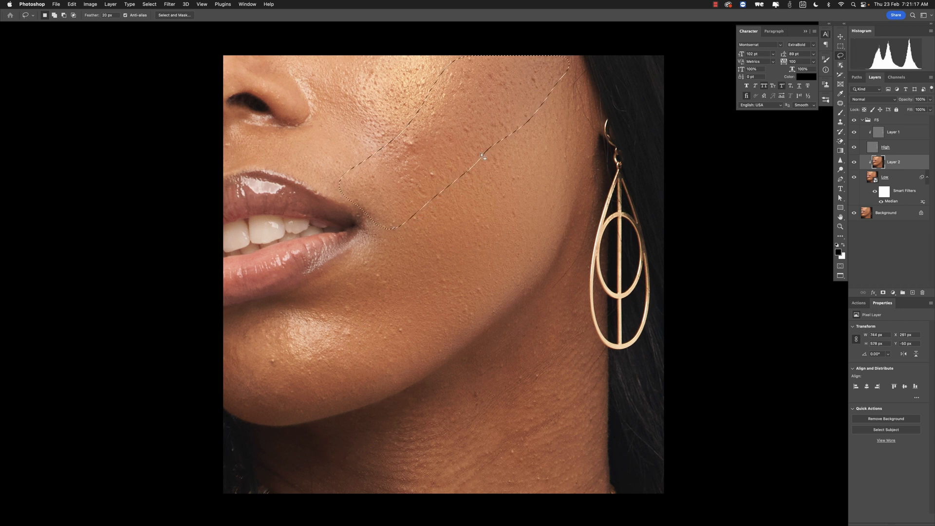
pyautogui.click(170, 4)
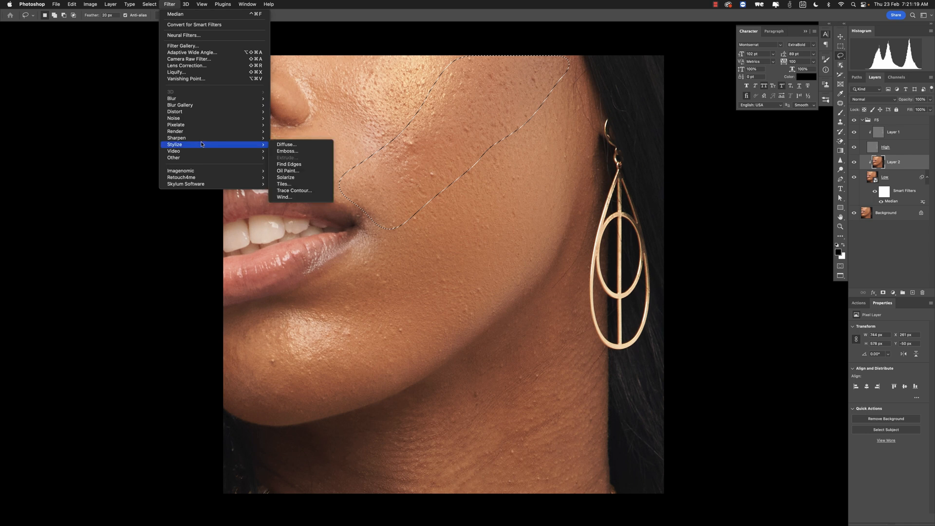
pyautogui.moveTo(206, 119)
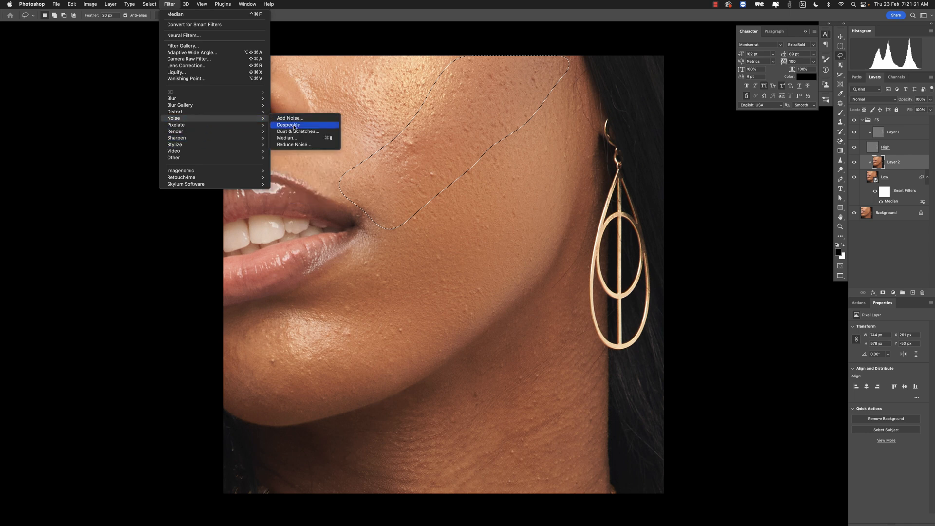
pyautogui.click(302, 139)
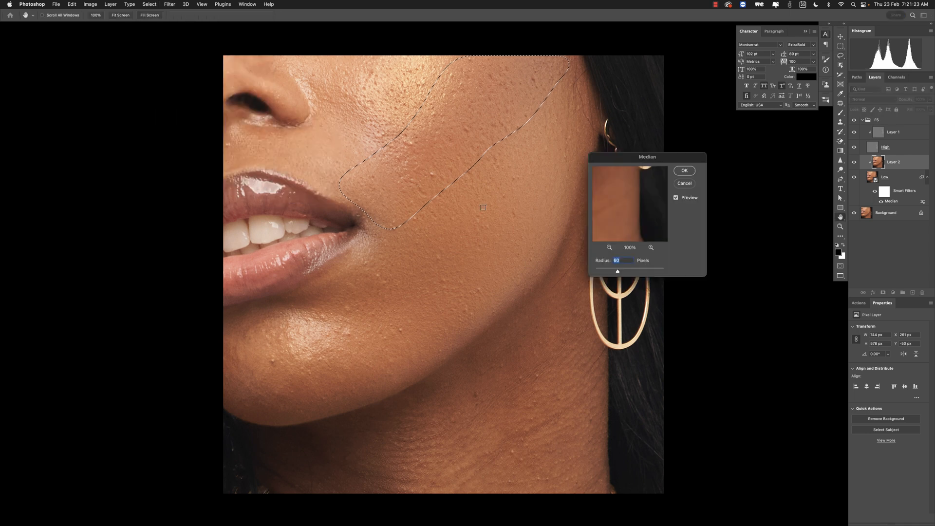
pyautogui.click(676, 197)
pyautogui.click(684, 171)
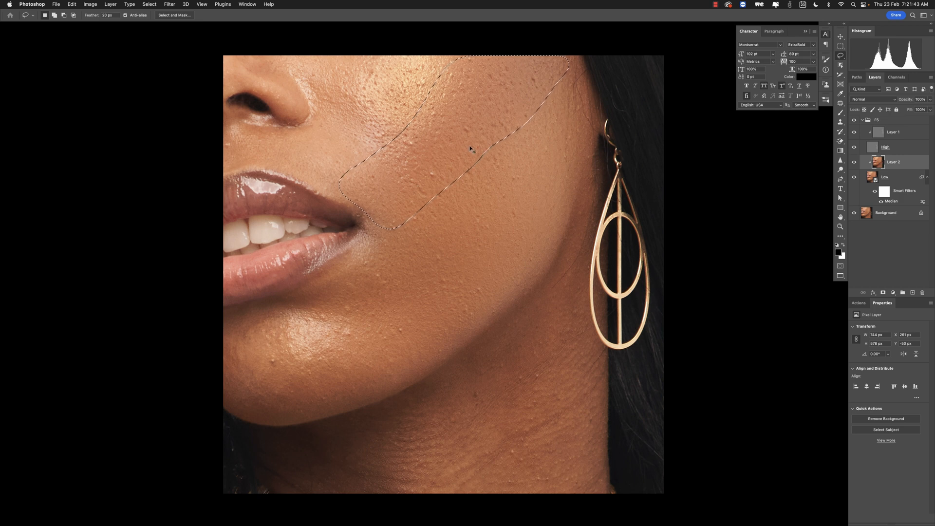
pyautogui.press('super+d')
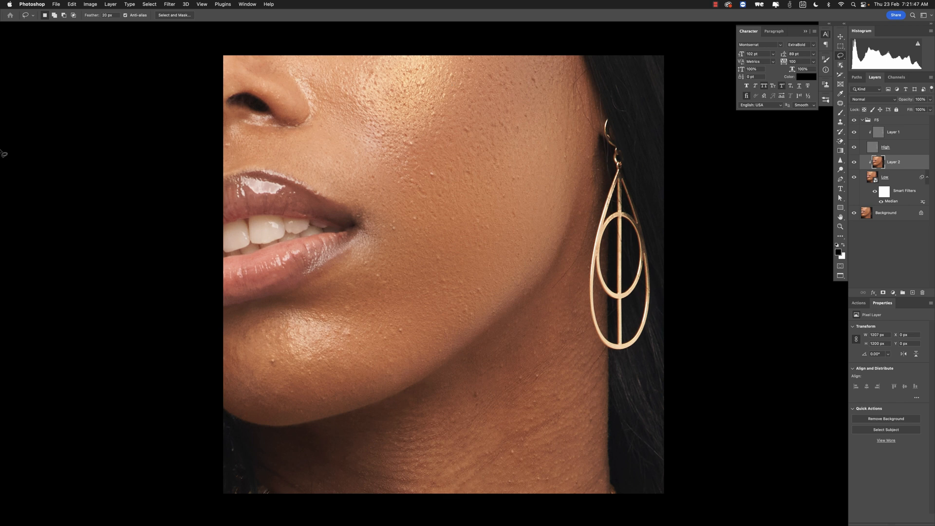
# - Lasso the area between the nose and the mouth corner and apply a 60 px Median filter, then deselect
pyautogui.scroll(5, 452, 97)
pyautogui.hscroll(-3, 453, 98)
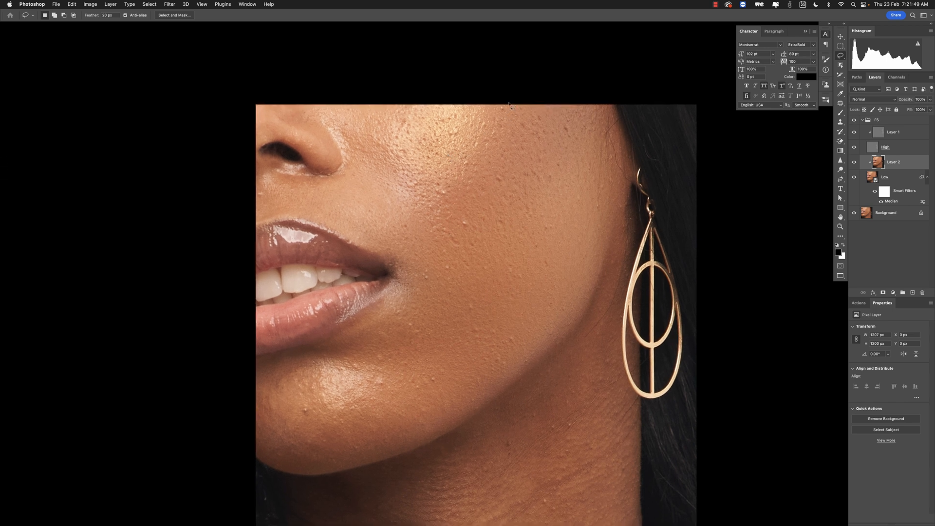
pyautogui.moveTo(510, 105)
pyautogui.mouseDown()
pyautogui.moveTo(467, 180)
pyautogui.moveTo(422, 231)
pyautogui.moveTo(378, 239)
pyautogui.moveTo(278, 210)
pyautogui.mouseUp()
pyautogui.moveTo(309, 180)
pyautogui.mouseDown()
pyautogui.moveTo(336, 179)
pyautogui.moveTo(356, 161)
pyautogui.moveTo(340, 132)
pyautogui.moveTo(380, 89)
pyautogui.moveTo(517, 79)
pyautogui.moveTo(515, 93)
pyautogui.mouseUp()
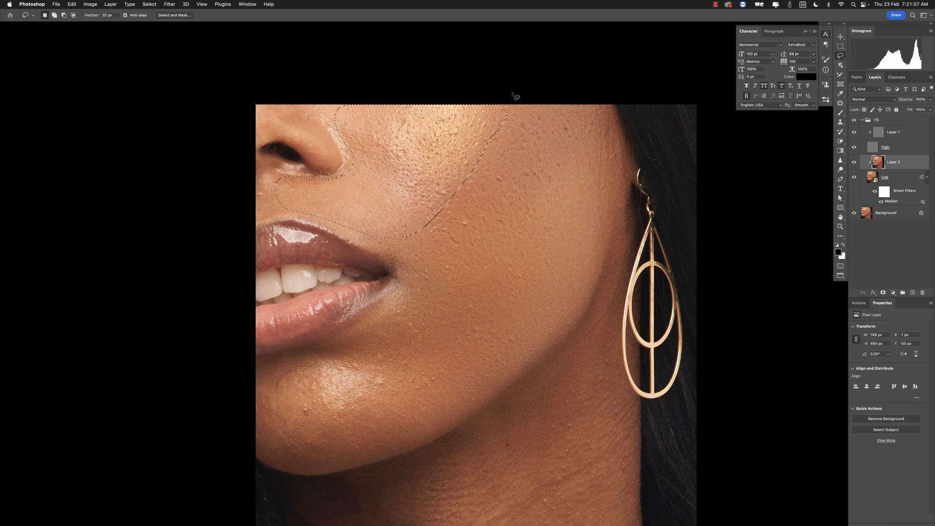
pyautogui.click(170, 5)
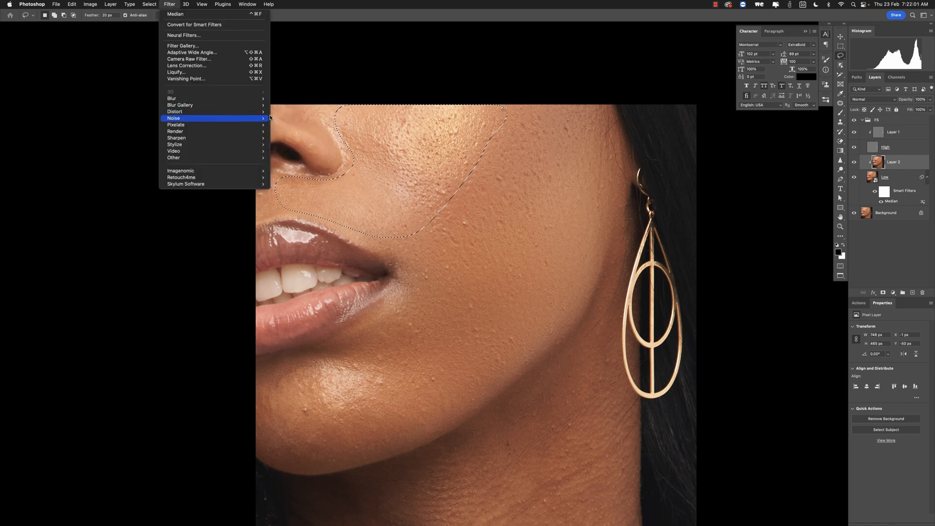
pyautogui.moveTo(270, 121)
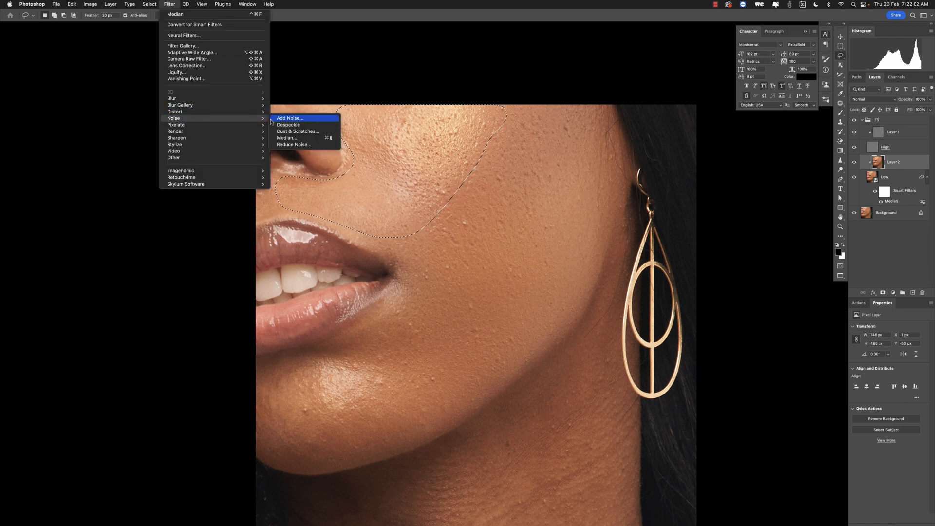
pyautogui.click(292, 138)
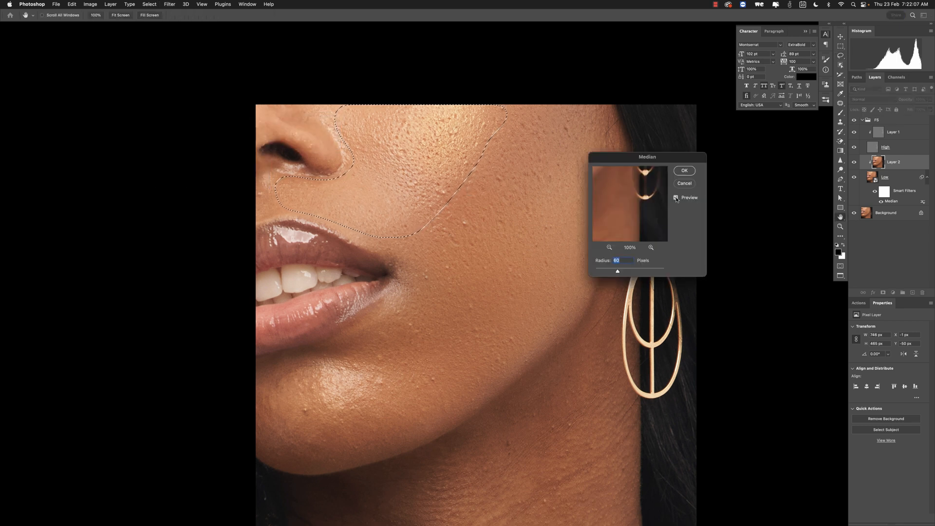
pyautogui.click(685, 170)
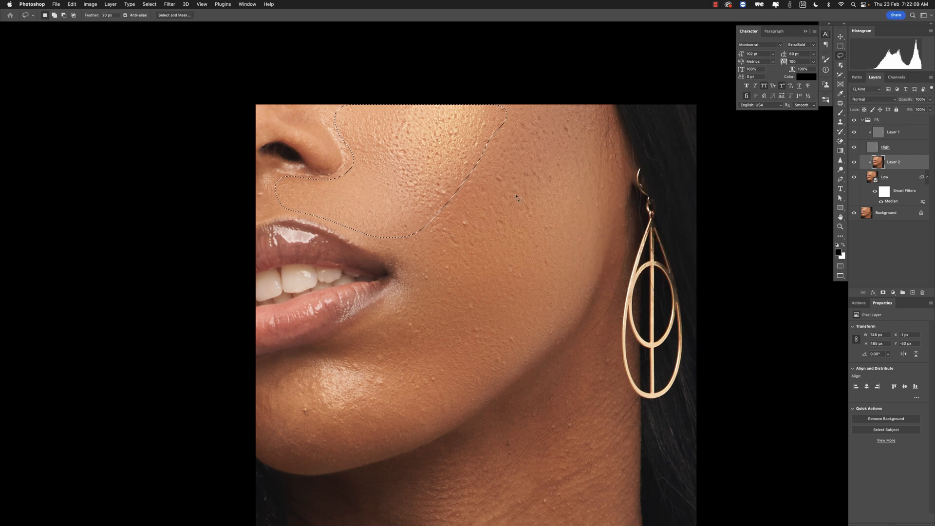
pyautogui.press('super+d')
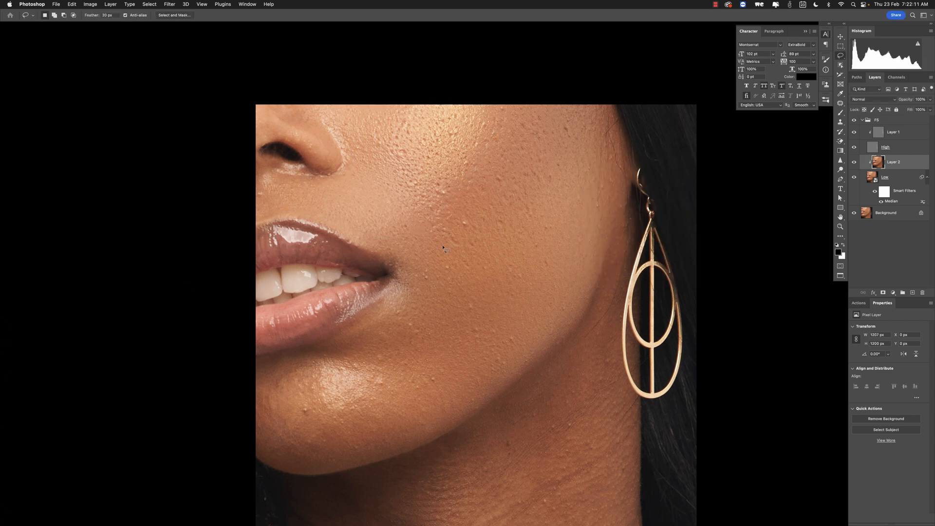
# - Lasso the lower chin area and apply a 60 px Median filter to it, then deselect
pyautogui.scroll(-4, 460, 303)
pyautogui.hscroll(-3, 460, 303)
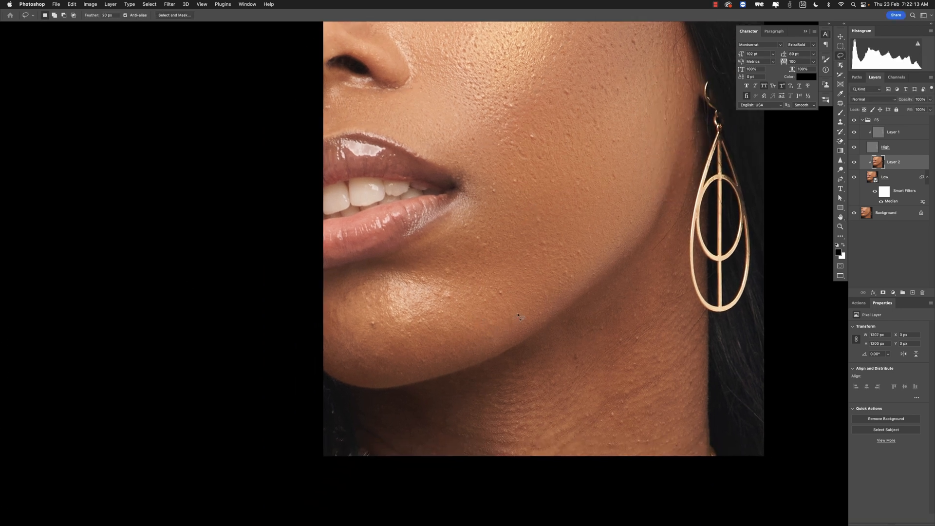
pyautogui.moveTo(518, 316)
pyautogui.mouseDown()
pyautogui.moveTo(512, 339)
pyautogui.moveTo(484, 361)
pyautogui.moveTo(429, 379)
pyautogui.moveTo(376, 387)
pyautogui.moveTo(324, 359)
pyautogui.moveTo(334, 323)
pyautogui.moveTo(424, 329)
pyautogui.moveTo(460, 303)
pyautogui.moveTo(526, 299)
pyautogui.moveTo(521, 311)
pyautogui.mouseUp()
pyautogui.click(169, 4)
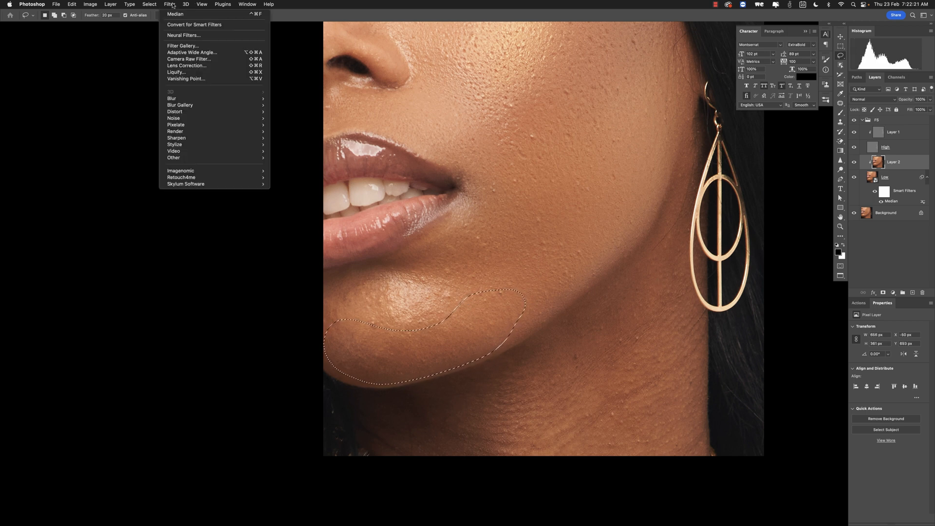
pyautogui.moveTo(235, 119)
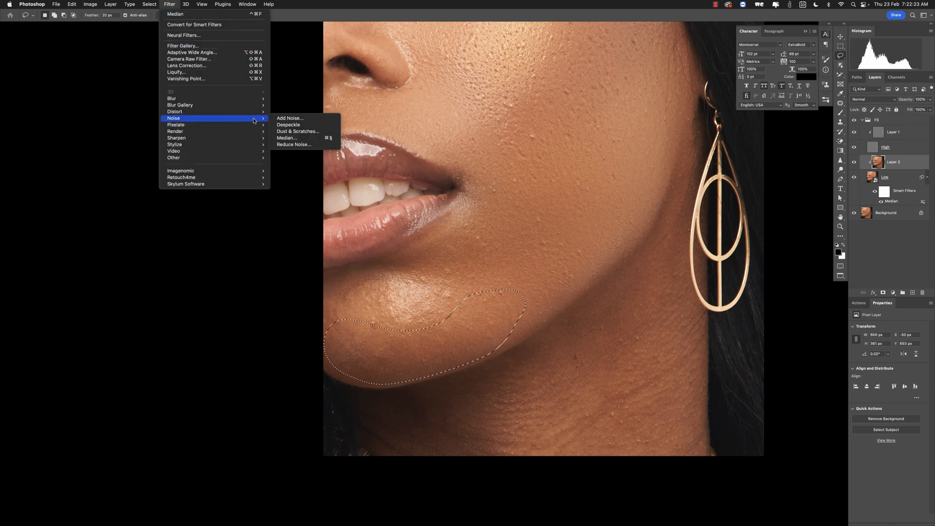
pyautogui.click(292, 138)
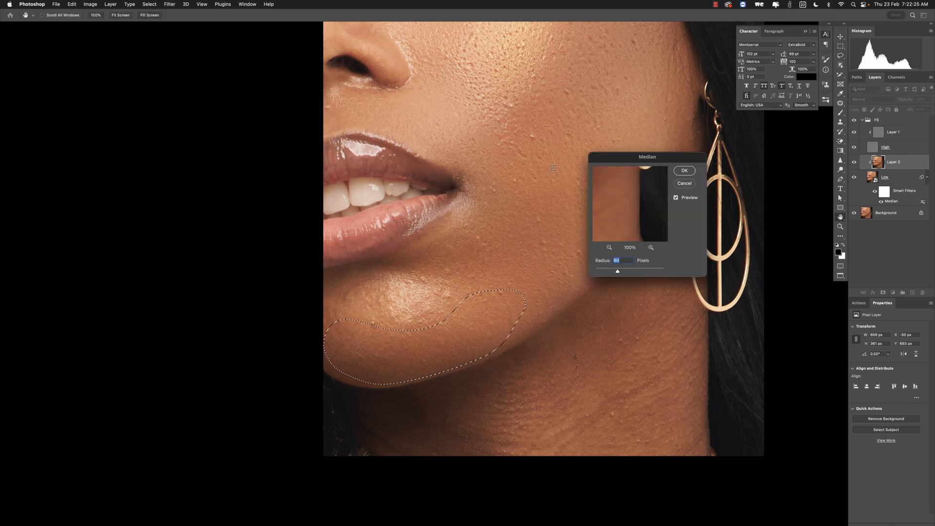
pyautogui.click(682, 170)
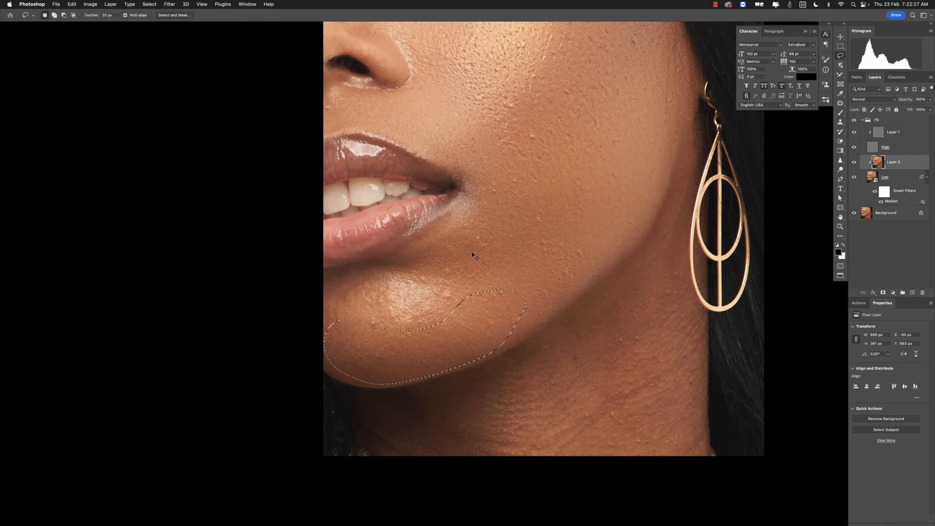
pyautogui.press('super+d')
# - Lasso the chin area below the mouth corner and apply a 60 px Median filter, then deselect
pyautogui.moveTo(425, 299); pyautogui.dragTo(437, 326)
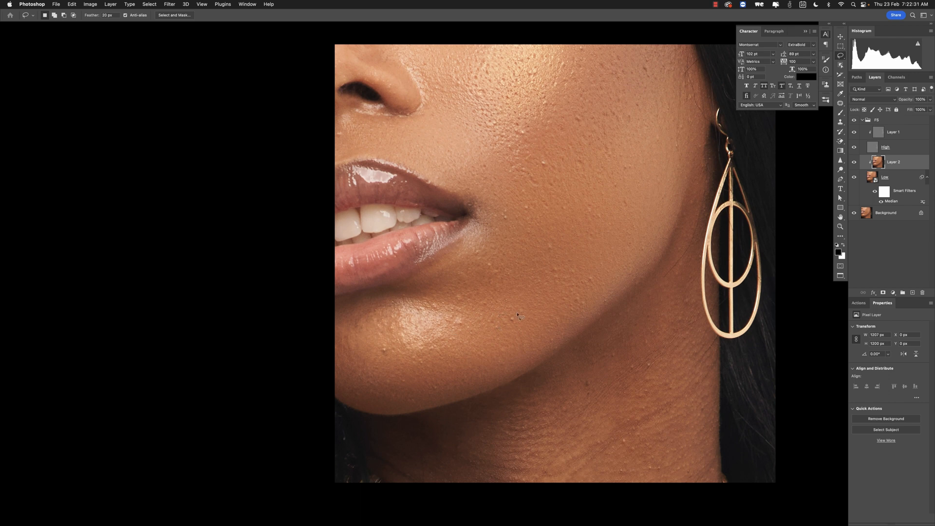
pyautogui.moveTo(511, 299)
pyautogui.mouseDown()
pyautogui.moveTo(491, 244)
pyautogui.moveTo(470, 242)
pyautogui.moveTo(445, 270)
pyautogui.moveTo(337, 311)
pyautogui.moveTo(327, 340)
pyautogui.moveTo(343, 359)
pyautogui.moveTo(382, 363)
pyautogui.moveTo(505, 317)
pyautogui.mouseUp()
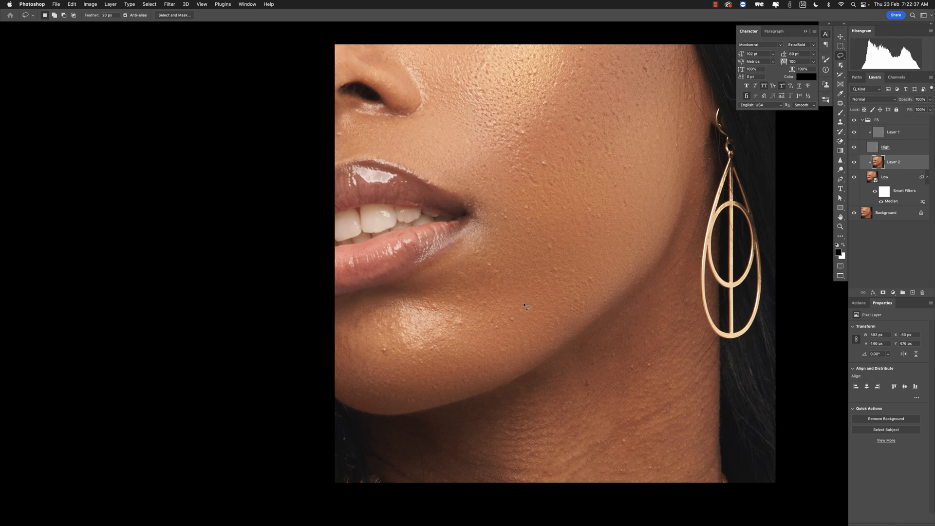
pyautogui.click(170, 4)
pyautogui.moveTo(229, 118)
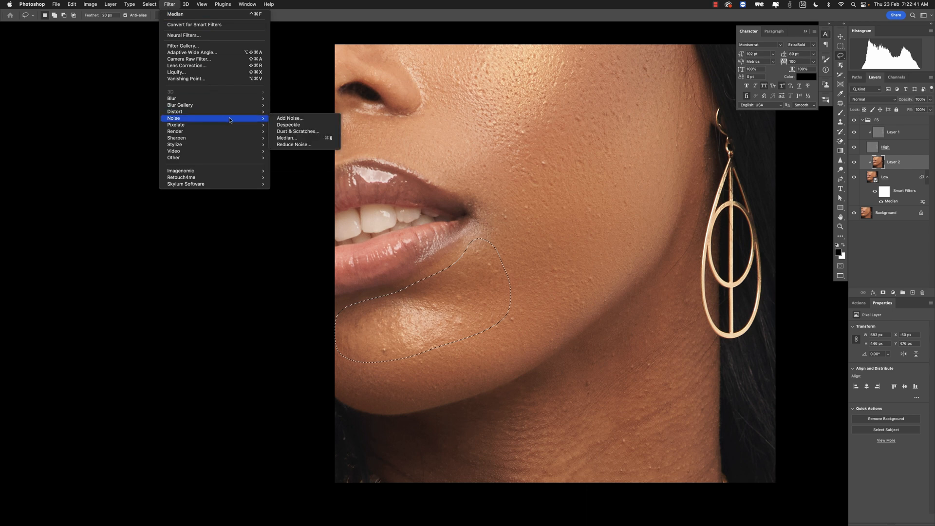
pyautogui.click(288, 138)
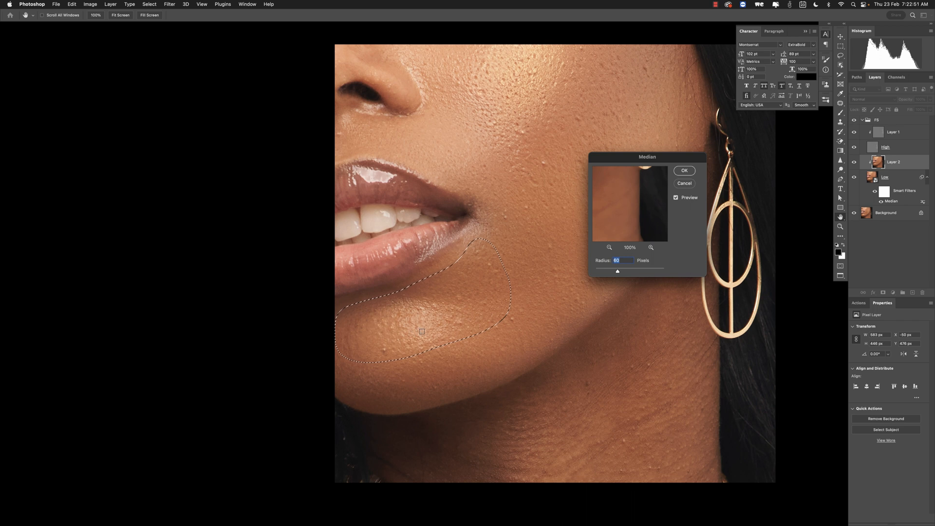
pyautogui.click(684, 172)
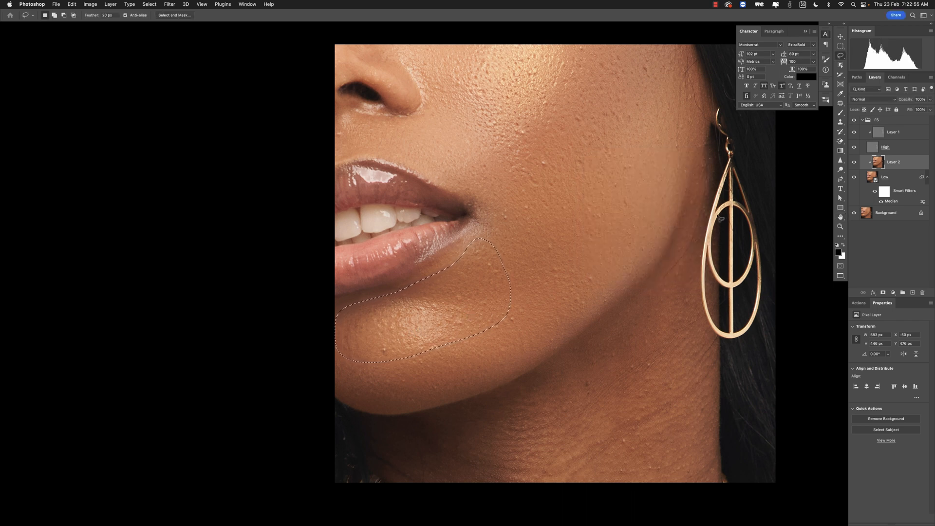
pyautogui.press('super+d')
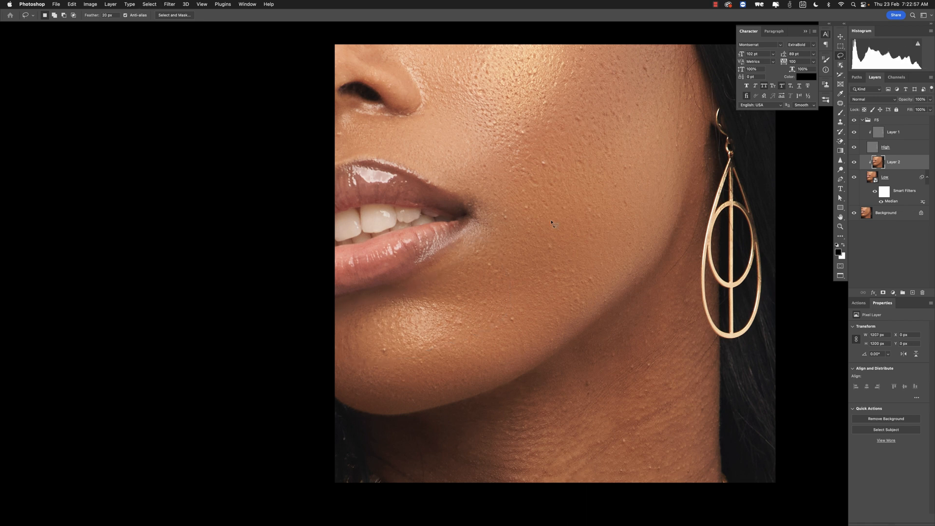
# - Lasso the neck area below the jawline and apply a 60 px Median filter to it, then deselect
pyautogui.moveTo(555, 231); pyautogui.dragTo(540, 194)
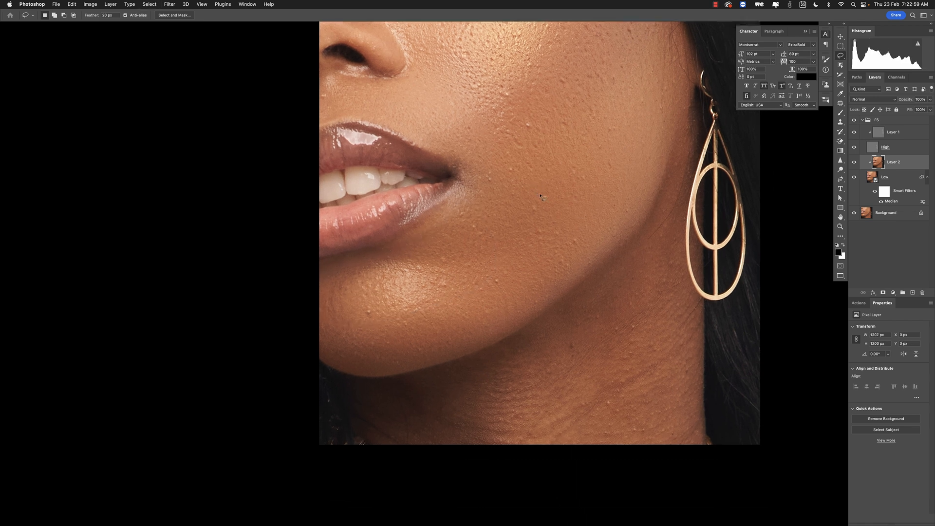
pyautogui.moveTo(597, 284); pyautogui.dragTo(574, 251)
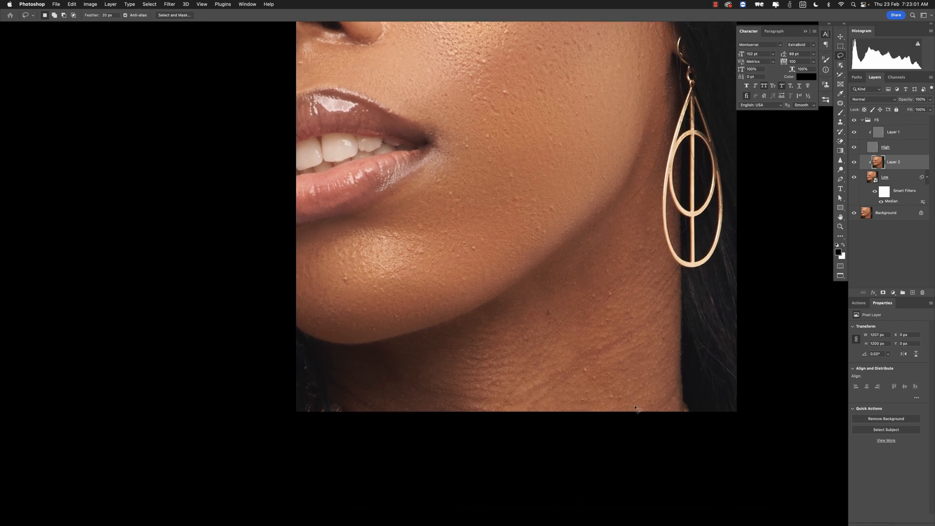
pyautogui.moveTo(676, 419)
pyautogui.mouseDown()
pyautogui.moveTo(671, 263)
pyautogui.moveTo(652, 217)
pyautogui.moveTo(622, 209)
pyautogui.moveTo(533, 294)
pyautogui.moveTo(519, 422)
pyautogui.moveTo(626, 444)
pyautogui.moveTo(689, 441)
pyautogui.mouseUp()
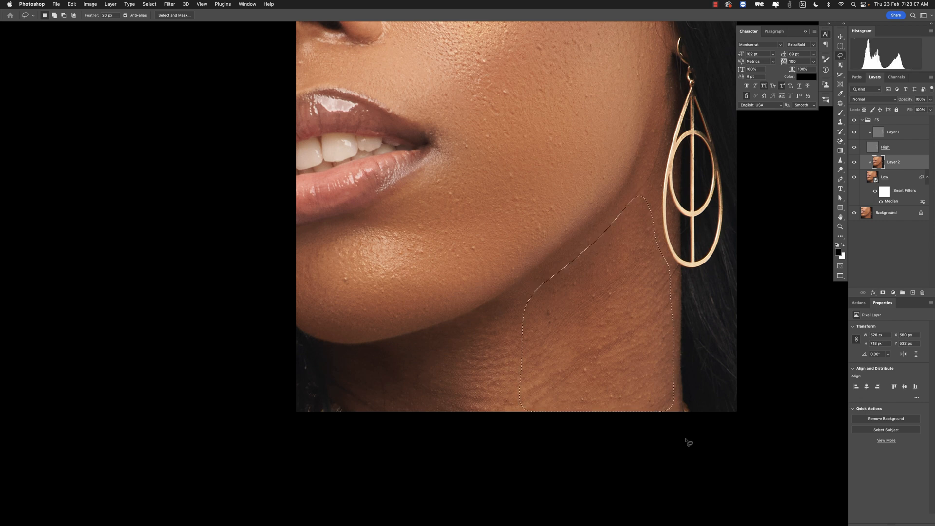
pyautogui.click(170, 5)
pyautogui.moveTo(225, 118)
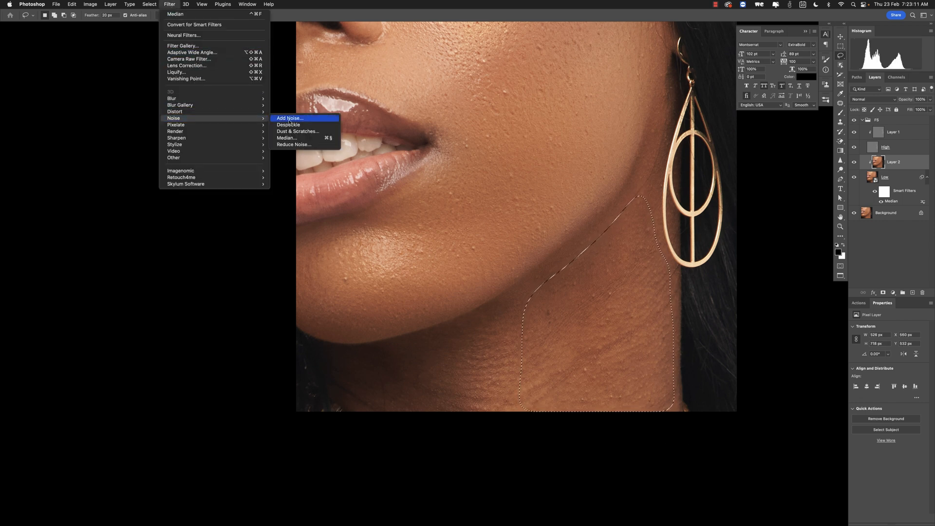
pyautogui.click(293, 139)
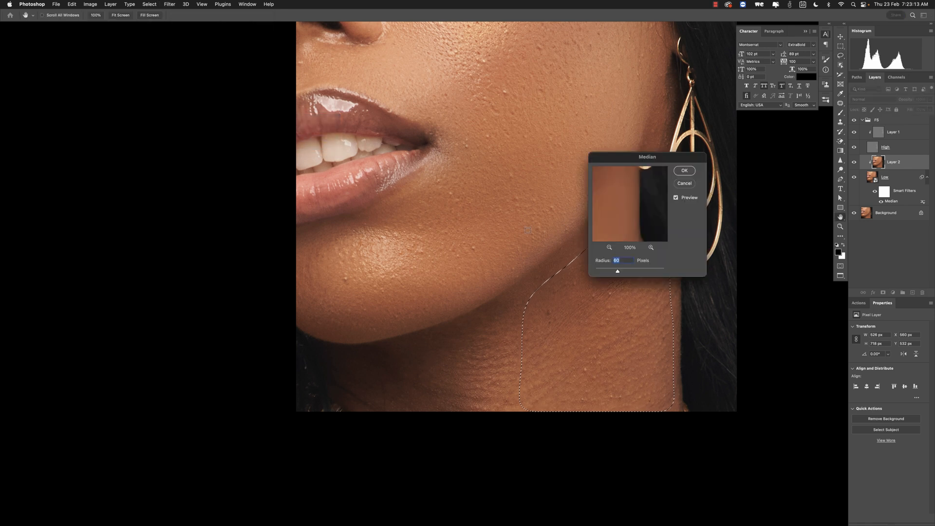
pyautogui.click(676, 198)
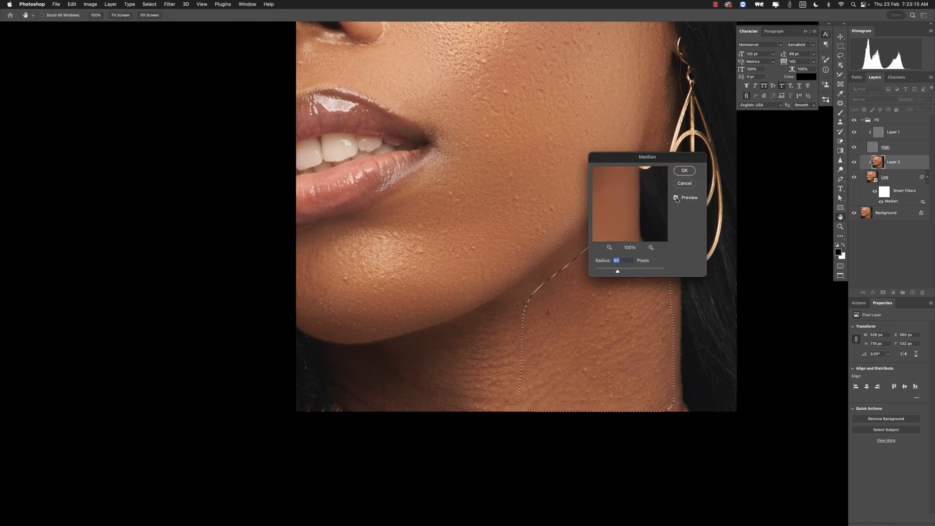
pyautogui.click(690, 171)
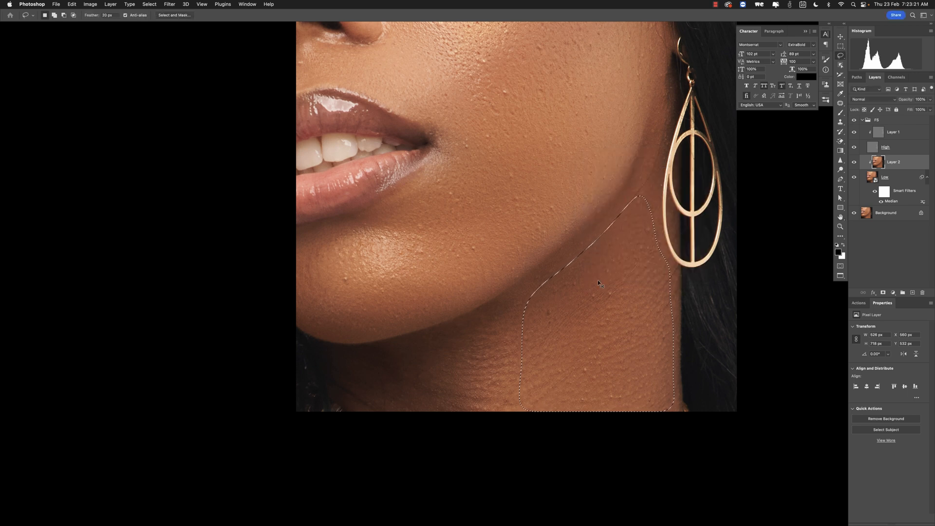
pyautogui.press('super+d')
# - Lasso the area beneath the jawline under the chin and apply a 60 px Median filter, then deselect
pyautogui.moveTo(495, 346); pyautogui.dragTo(522, 342)
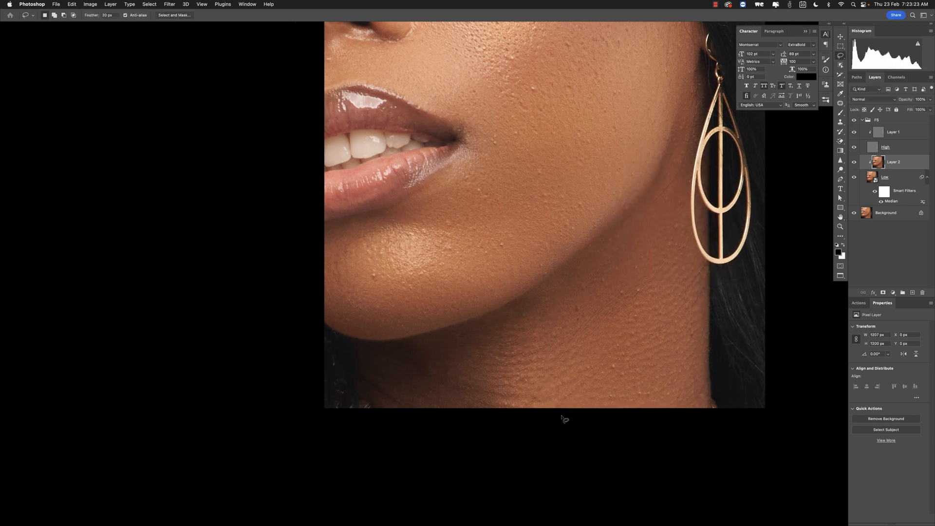
pyautogui.moveTo(563, 417)
pyautogui.mouseDown()
pyautogui.moveTo(554, 307)
pyautogui.moveTo(536, 300)
pyautogui.moveTo(466, 333)
pyautogui.moveTo(381, 355)
pyautogui.moveTo(372, 371)
pyautogui.moveTo(381, 422)
pyautogui.moveTo(460, 434)
pyautogui.moveTo(564, 438)
pyautogui.mouseUp()
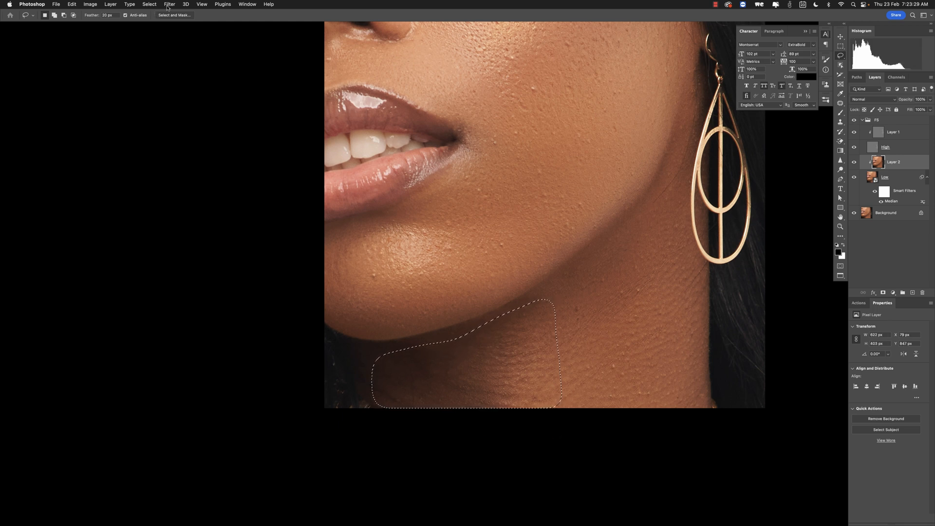
pyautogui.click(170, 4)
pyautogui.moveTo(219, 116)
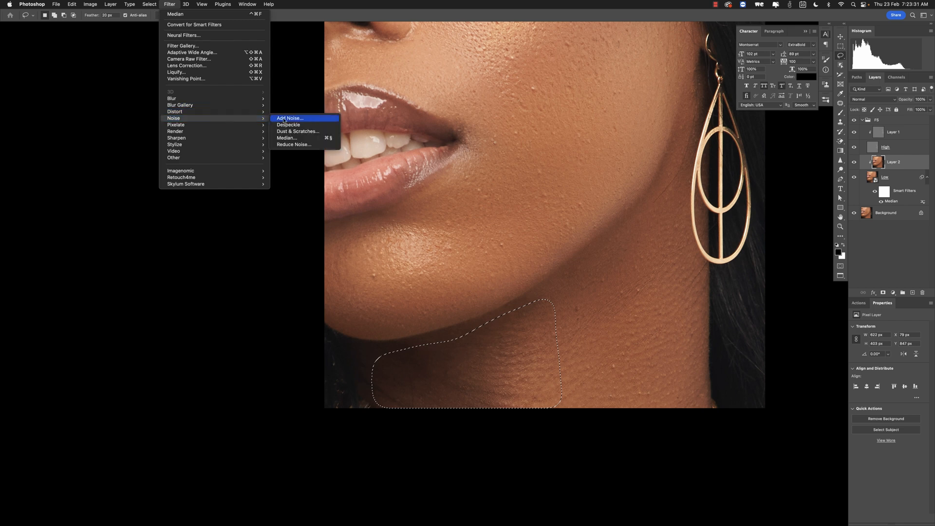
pyautogui.click(296, 138)
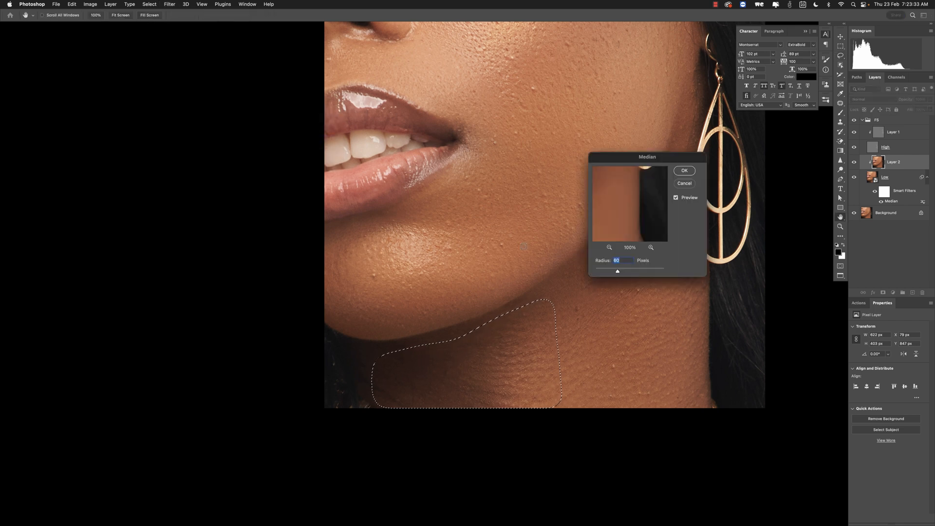
pyautogui.click(684, 170)
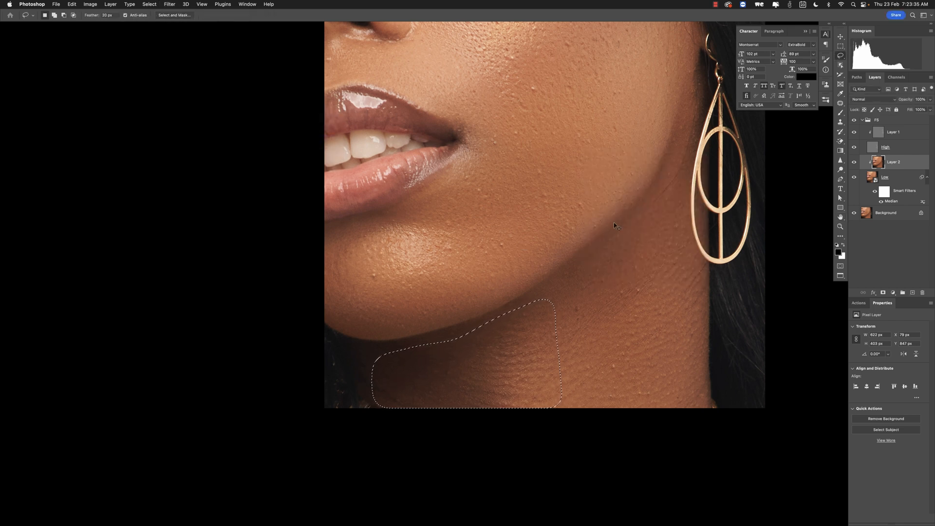
pyautogui.press('super+d')
# - Toggle the FS group's visibility to compare the skin before and after the Median smoothing
pyautogui.moveTo(568, 191); pyautogui.dragTo(552, 276)
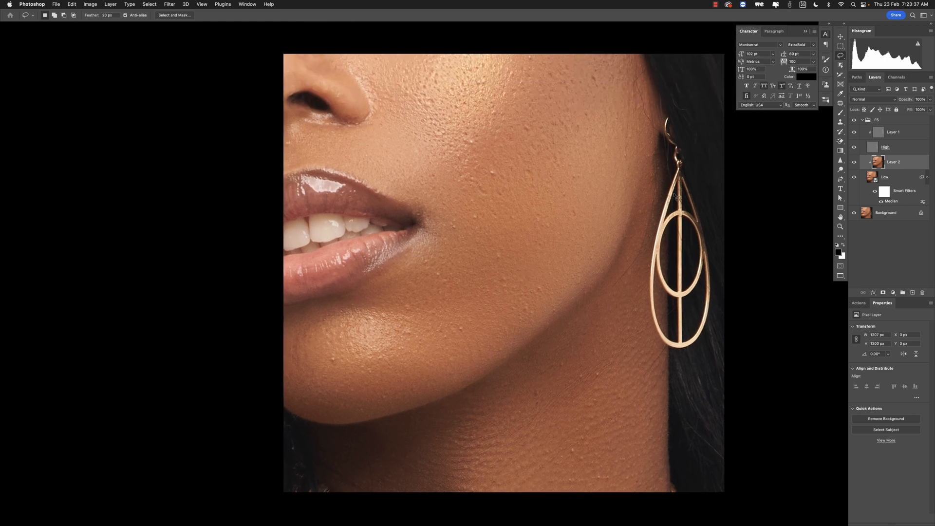
pyautogui.click(854, 121)
pyautogui.click(853, 121)
pyautogui.click(854, 121)
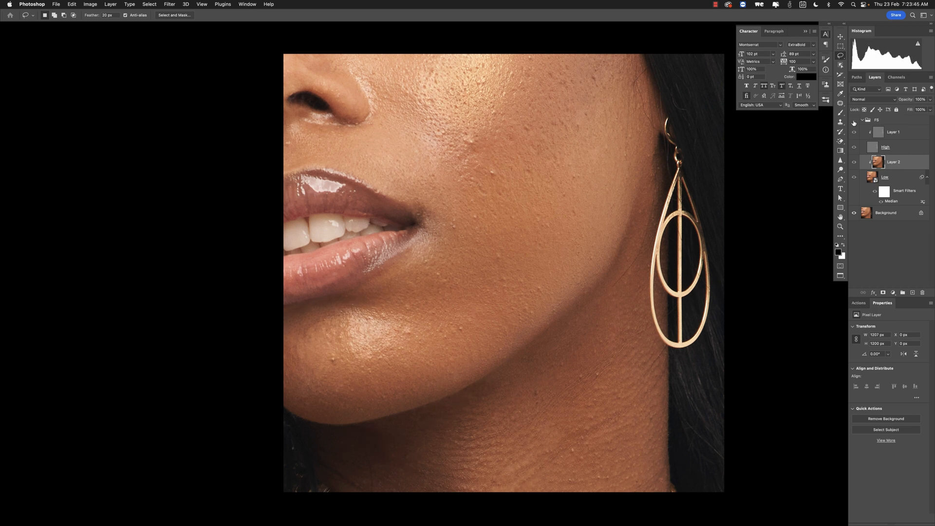
pyautogui.click(854, 121)
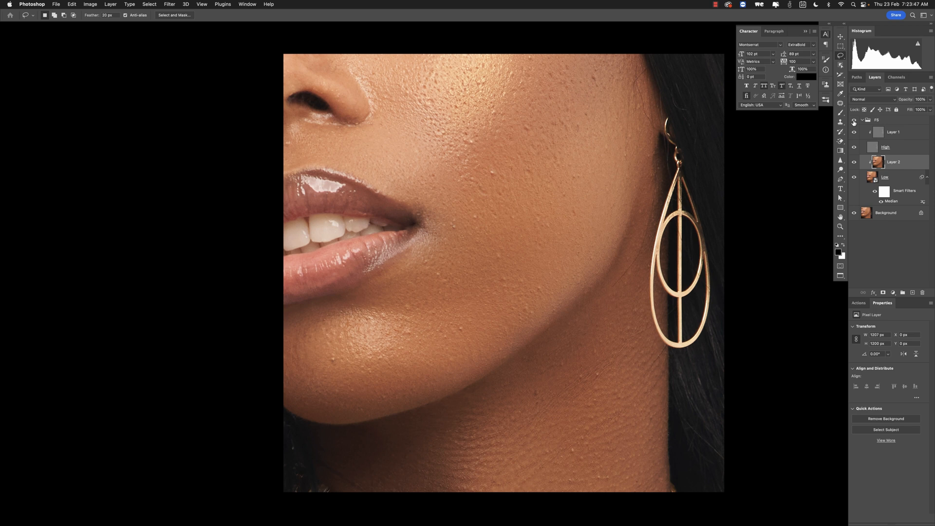
# - On Layer 1, clone-stamp at 30% flow over textured spots on the lower cheek beside the mouth
pyautogui.click(879, 137)
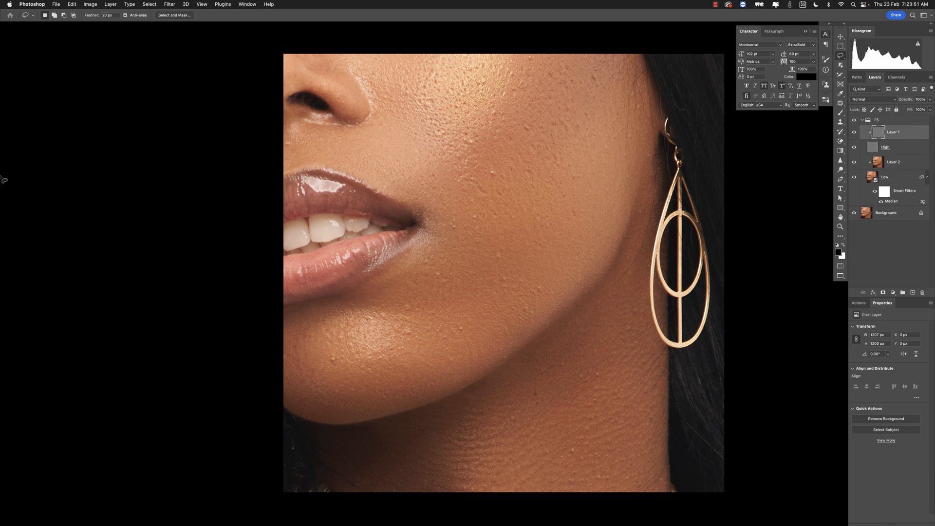
pyautogui.press('s')
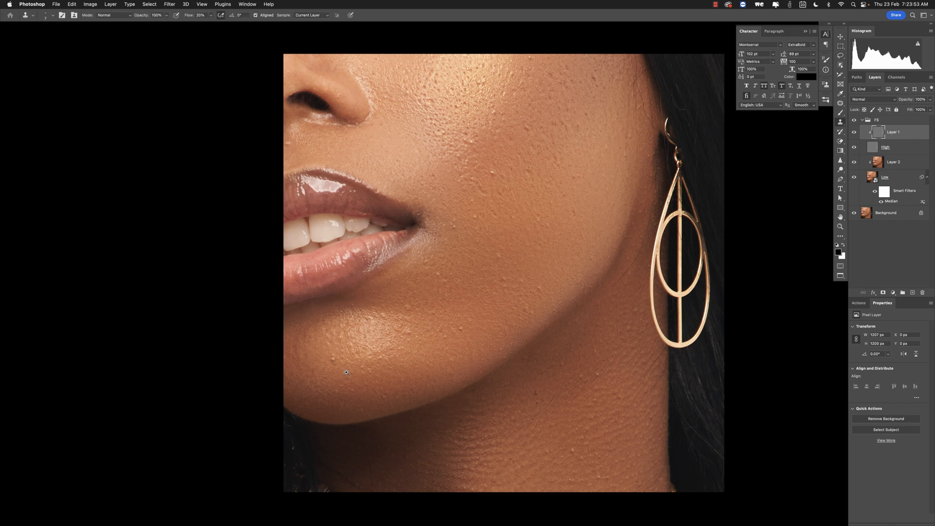
pyautogui.moveTo(354, 369); pyautogui.dragTo(392, 346)
pyautogui.keyDown('super'); pyautogui.click(373, 359); pyautogui.keyUp('super')
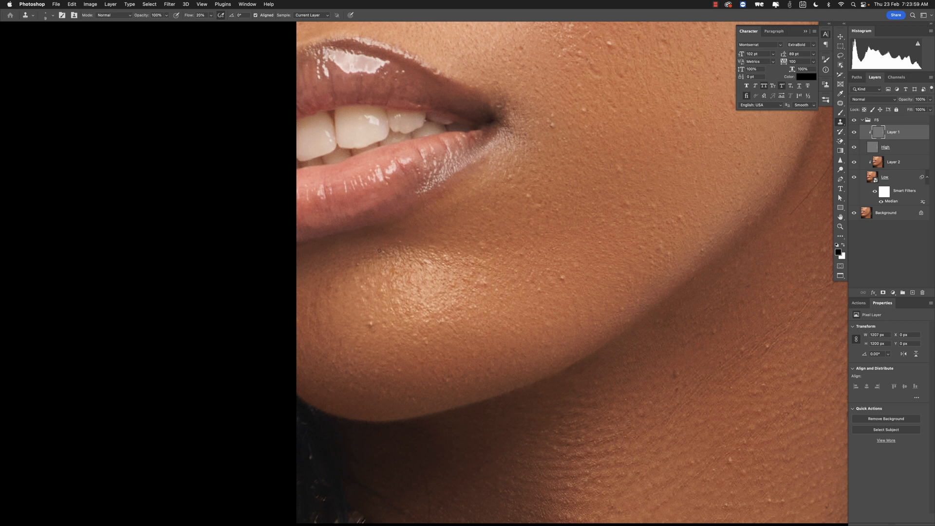
pyautogui.rightClick(841, 124)
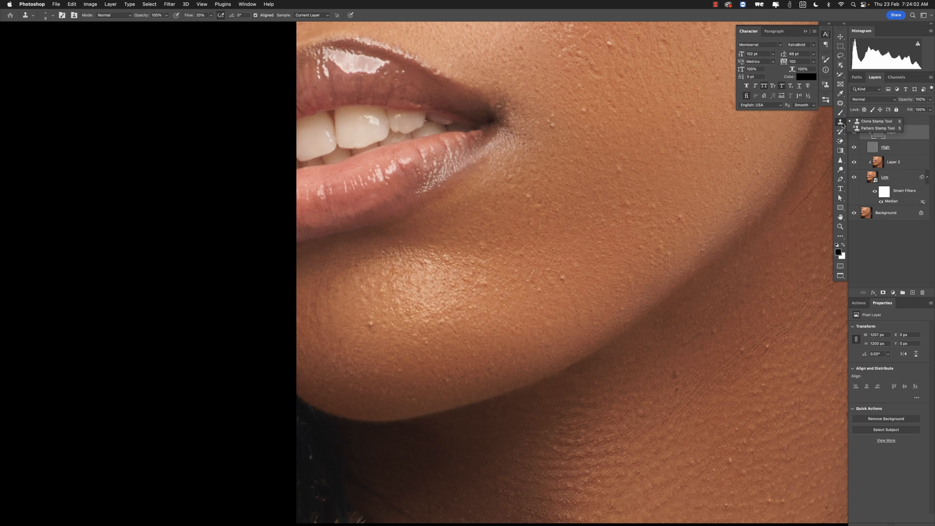
pyautogui.click(876, 121)
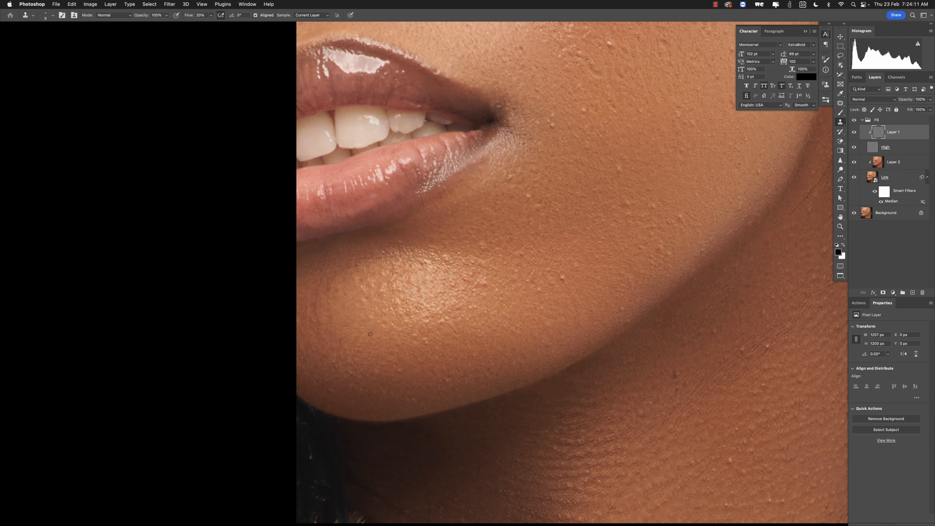
pyautogui.click(200, 15)
pyautogui.hscroll(5, 517, 273)
pyautogui.scroll(-2, 517, 272)
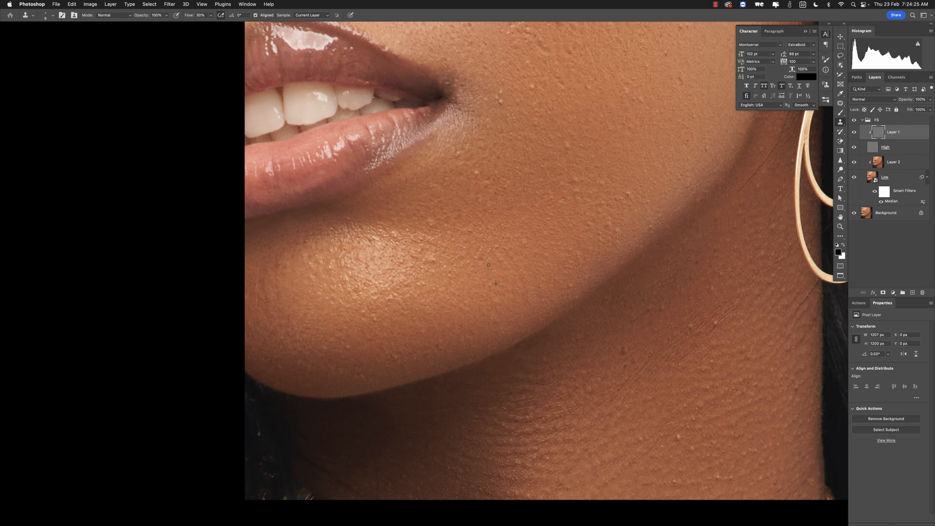
pyautogui.scroll(5, 504, 219)
pyautogui.hscroll(-2, 505, 219)
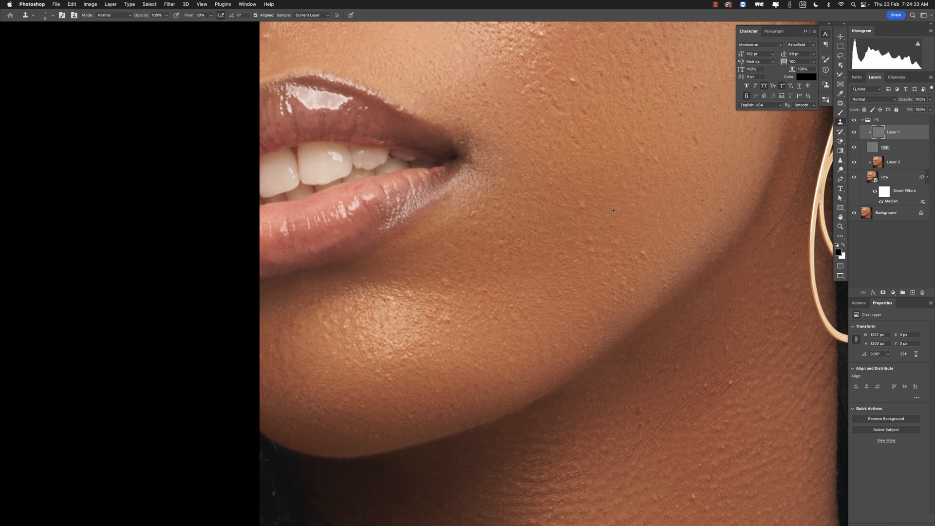
pyautogui.hscroll(3, 606, 214)
pyautogui.scroll(-1, 606, 213)
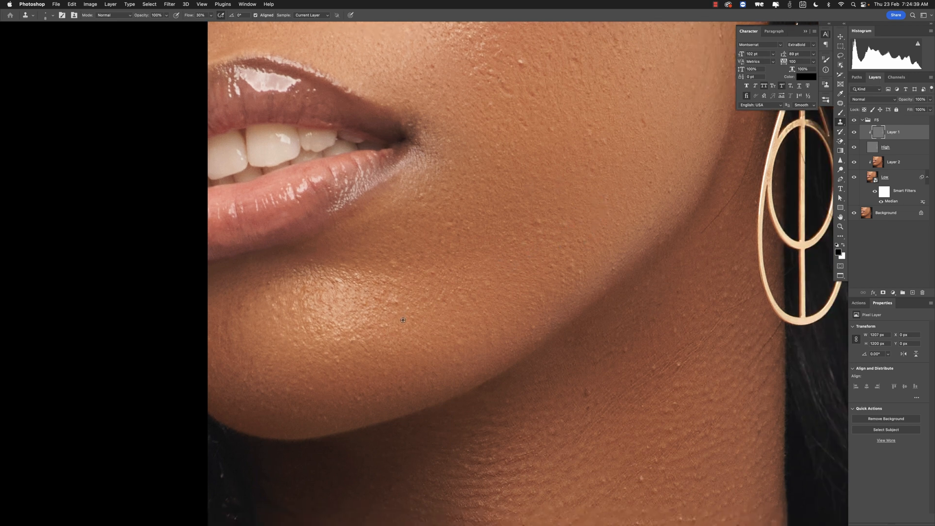
pyautogui.keyDown('alt'); pyautogui.click(377, 316); pyautogui.keyUp('alt')
pyautogui.moveTo(407, 296); pyautogui.dragTo(400, 298)
pyautogui.moveTo(531, 199); pyautogui.dragTo(494, 317)
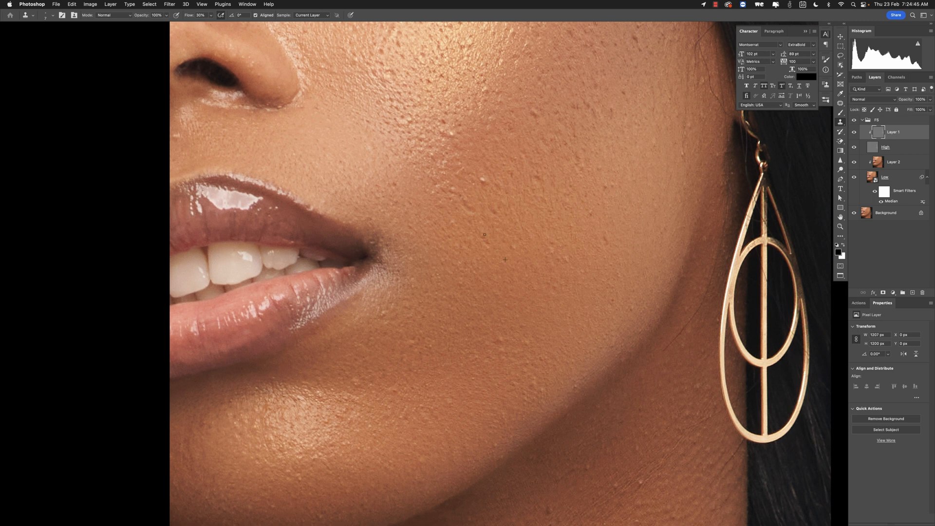
pyautogui.moveTo(484, 234); pyautogui.dragTo(489, 246)
# - Shrink the clone brush and toggle the FS group's visibility to compare the cheek before and after retouching
pyautogui.scroll(3, 489, 182)
pyautogui.hscroll(1, 489, 183)
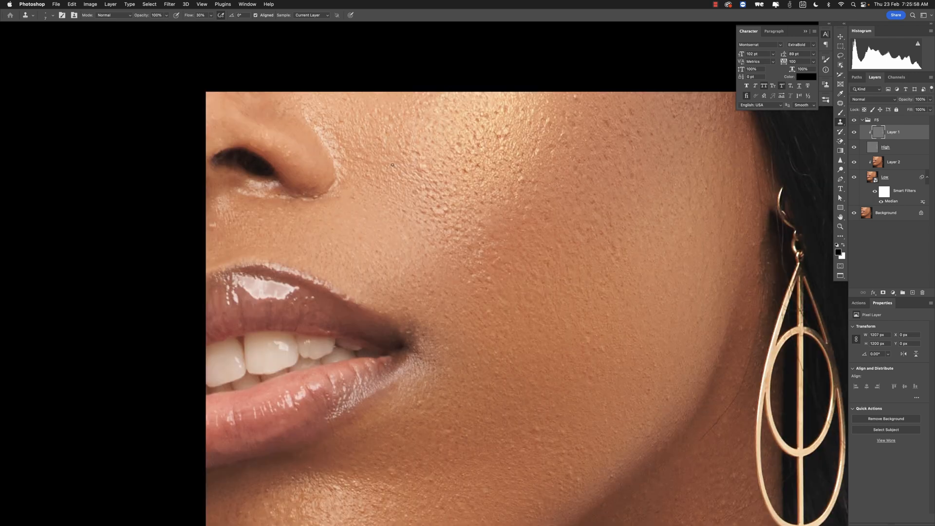
pyautogui.scroll(-2, 470, 173)
pyautogui.press('[')
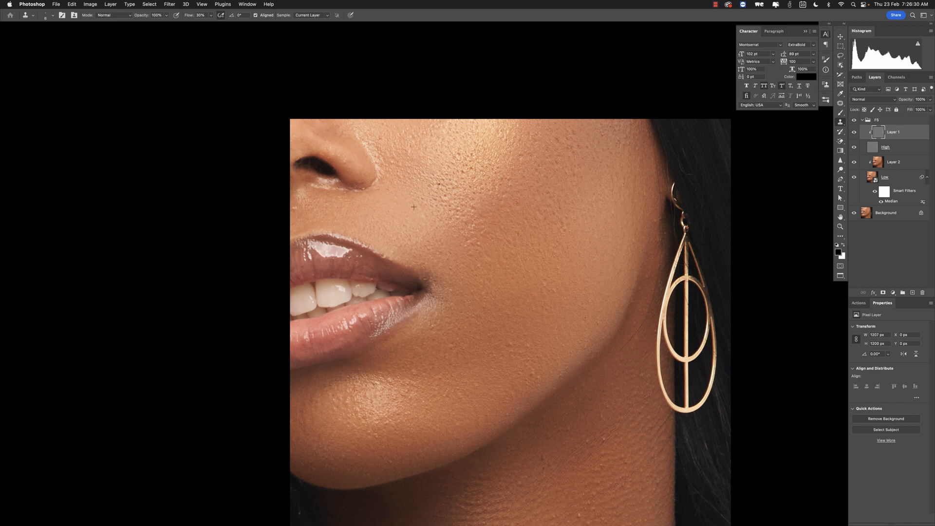
pyautogui.scroll(-3, 482, 268)
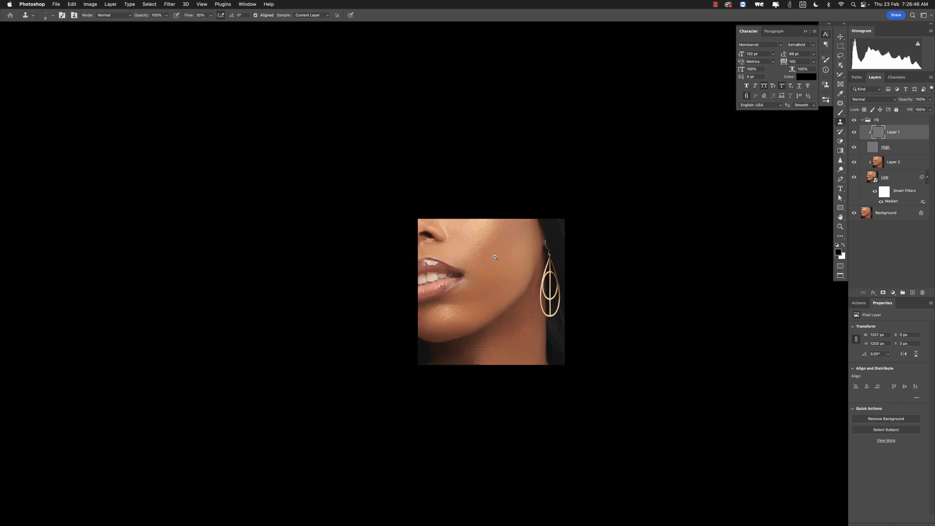
pyautogui.scroll(3, 499, 254)
pyautogui.moveTo(515, 218); pyautogui.dragTo(546, 316)
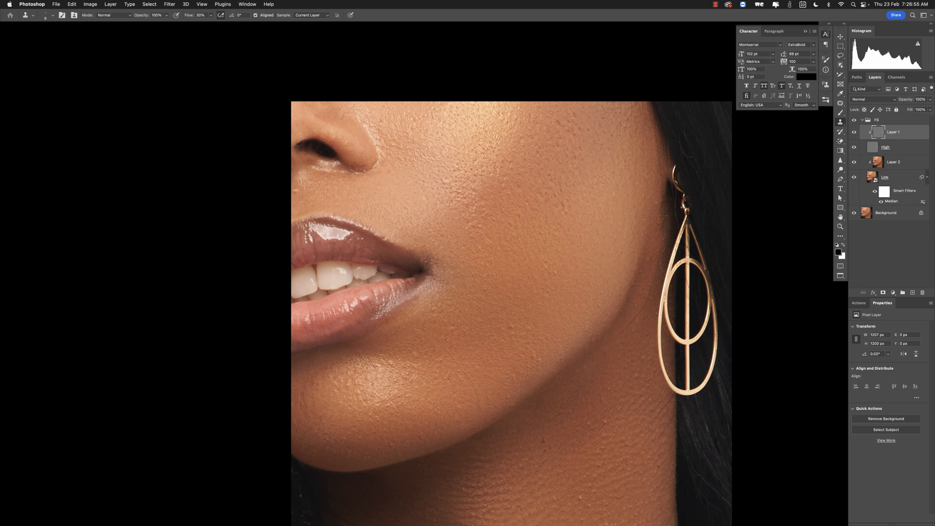
pyautogui.moveTo(564, 255); pyautogui.dragTo(548, 225)
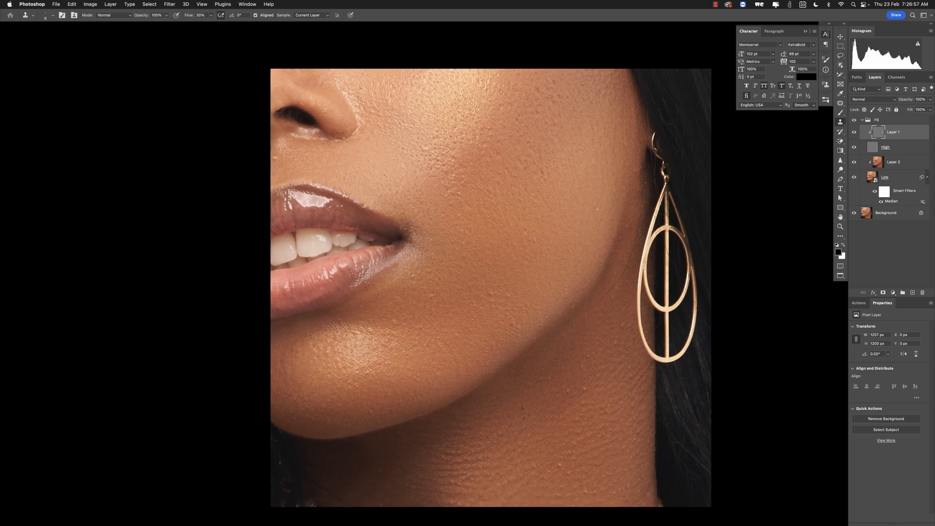
pyautogui.click(853, 120)
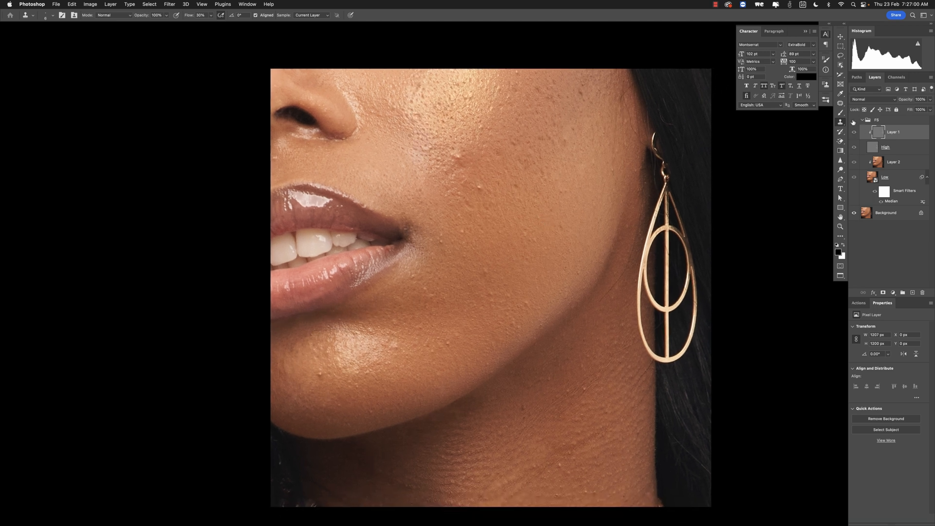
pyautogui.click(853, 120)
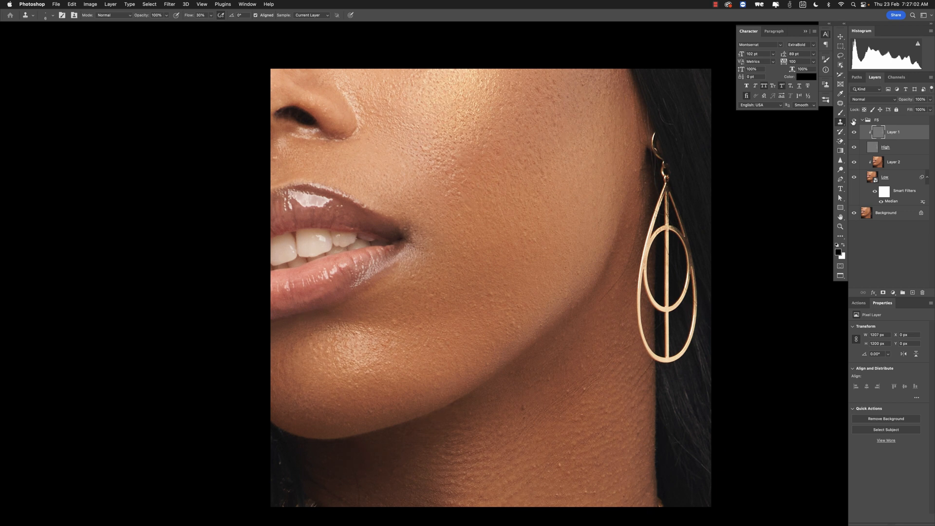
pyautogui.click(853, 121)
pyautogui.click(853, 121)
pyautogui.moveTo(394, 236); pyautogui.dragTo(476, 227)
pyautogui.keyDown('alt'); pyautogui.click(477, 226); pyautogui.keyUp('alt')
pyautogui.keyDown('alt'); pyautogui.click(477, 226); pyautogui.keyUp('alt')
pyautogui.keyDown('alt'); pyautogui.click(476, 226); pyautogui.keyUp('alt')
pyautogui.keyDown('super'); pyautogui.click(492, 236); pyautogui.keyUp('super')
pyautogui.moveTo(525, 246); pyautogui.dragTo(494, 267)
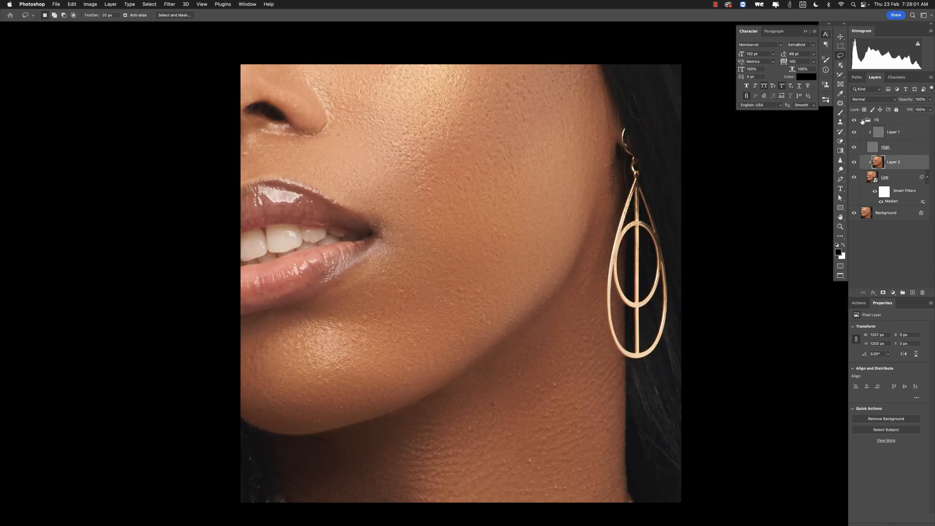
# - Collapse the FS group and open the Actions panel
pyautogui.click(862, 121)
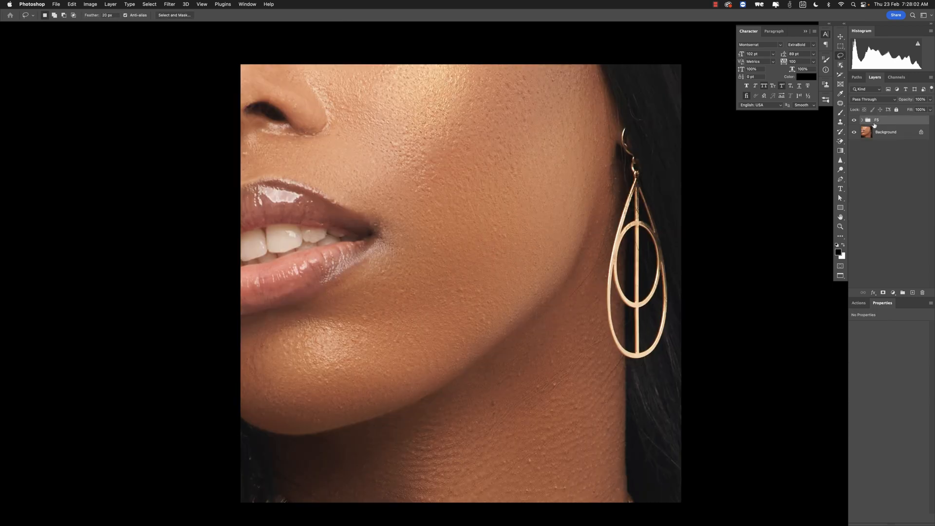
pyautogui.click(858, 304)
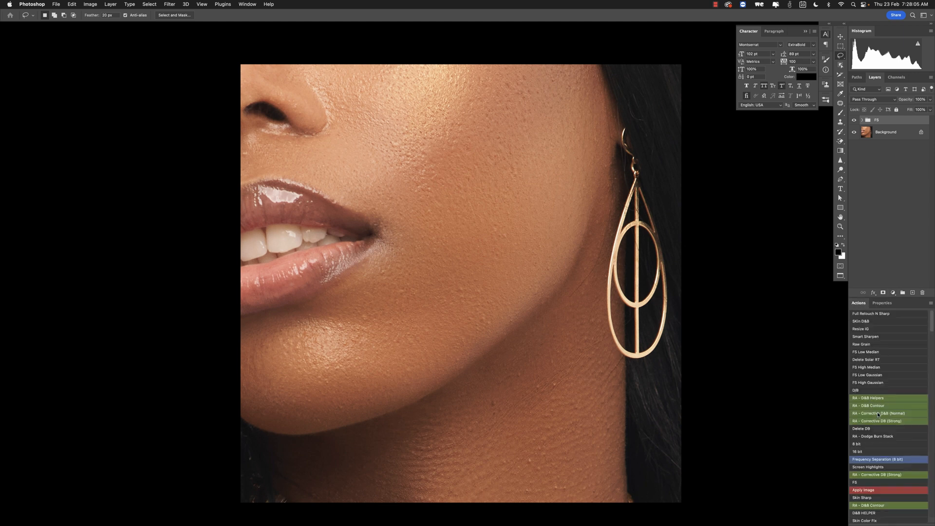
pyautogui.scroll(1, 878, 415)
pyautogui.moveTo(573, 250); pyautogui.dragTo(584, 223)
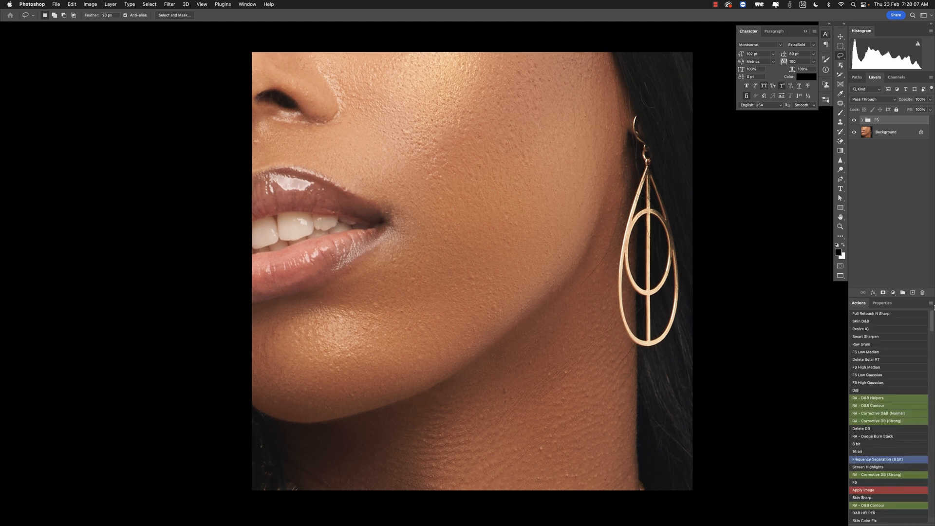
# - Add two Curves adjustment layers above the FS group
pyautogui.click(893, 294)
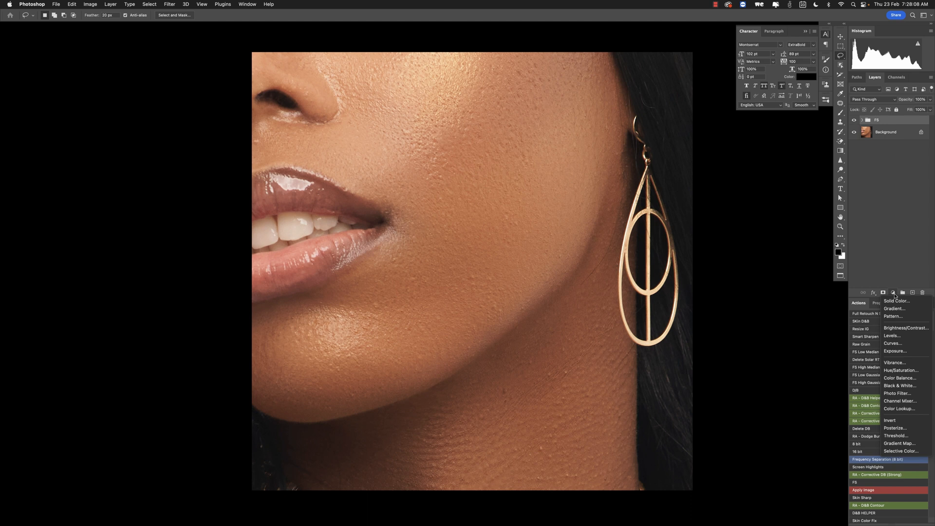
pyautogui.click(892, 343)
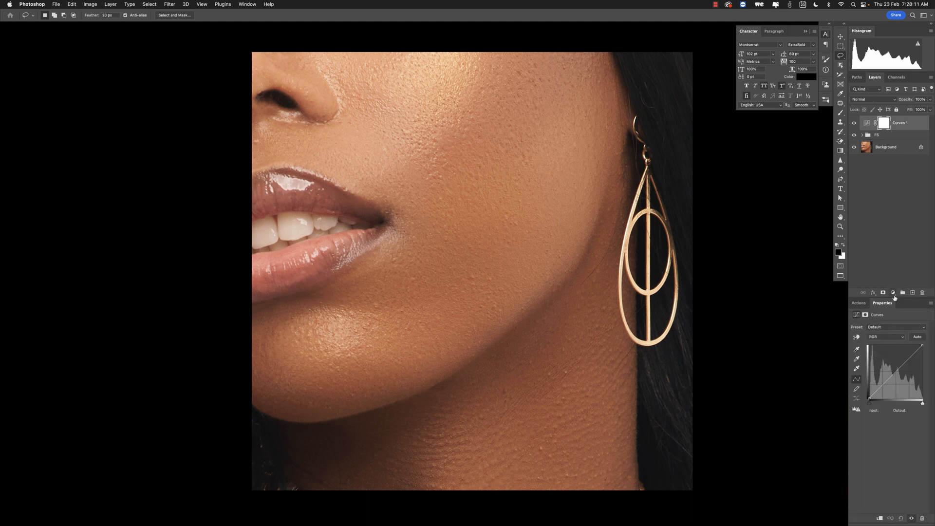
pyautogui.click(893, 293)
pyautogui.click(897, 344)
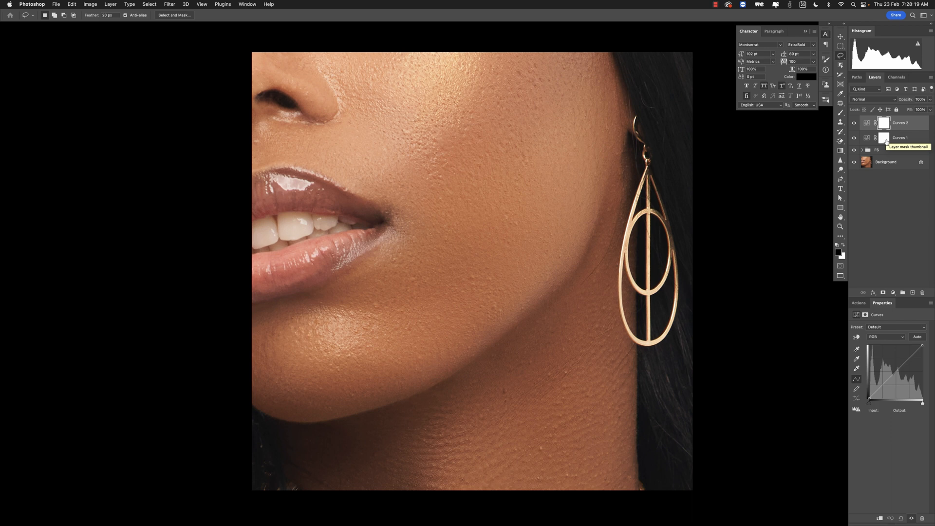
# - Rename the upper Curves layer Dodge and the lower one Burn
pyautogui.doubleClick(901, 123)
pyautogui.write('Dodge')
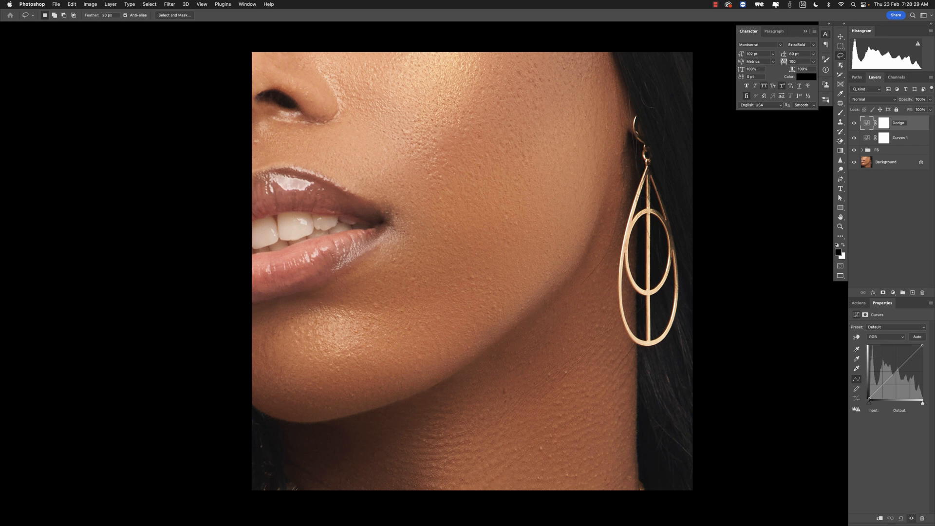
pyautogui.press('Return')
pyautogui.doubleClick(903, 138)
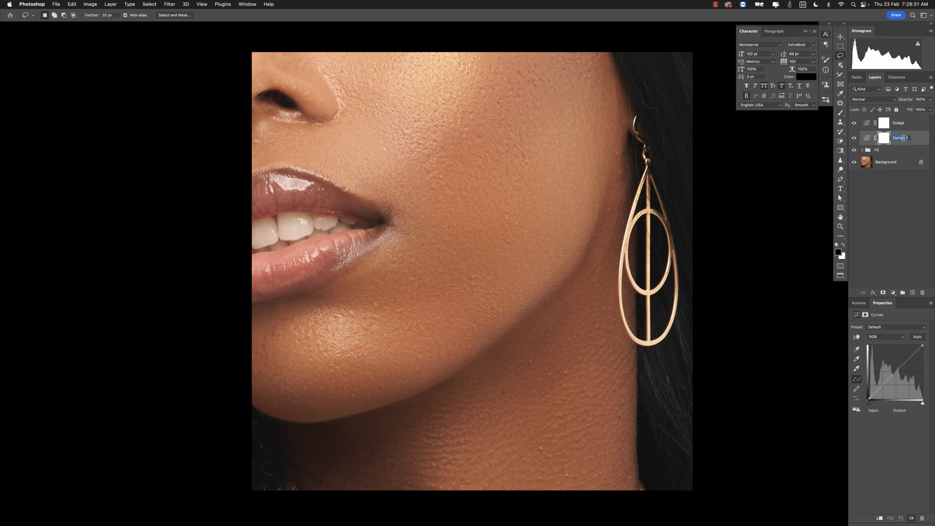
pyautogui.write('Burn')
pyautogui.press('Return')
# - Raise the Dodge curve's midtones to about input 108, output 162 to brighten the image
pyautogui.click(868, 125)
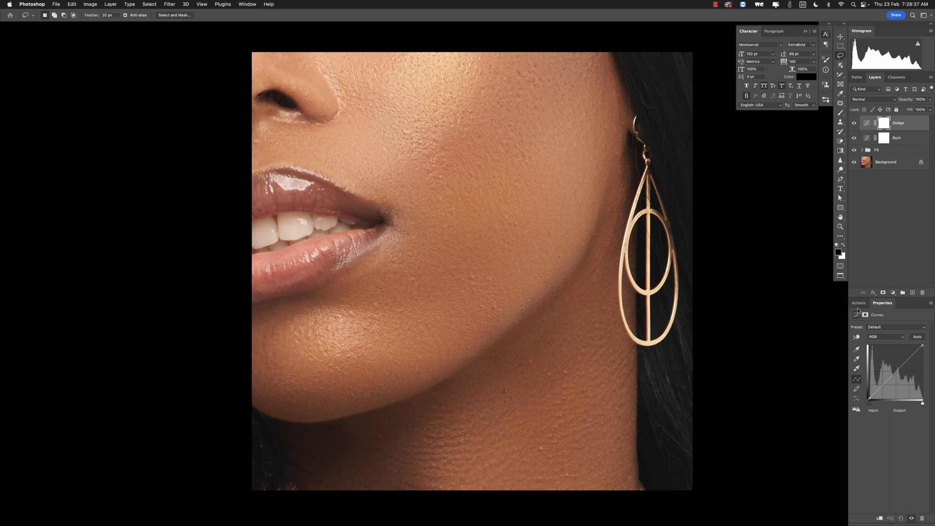
pyautogui.click(896, 370)
pyautogui.moveTo(895, 372); pyautogui.dragTo(891, 364)
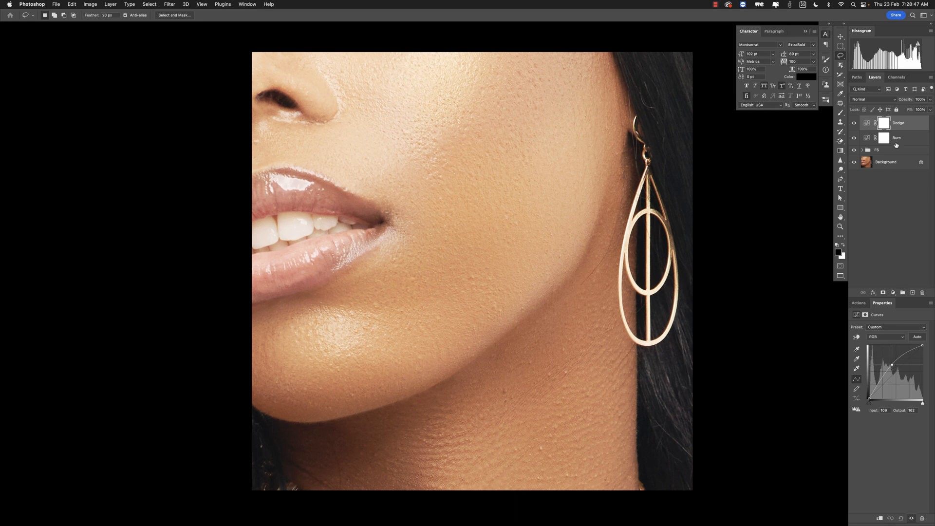
# - Lower the Burn curve's midtones to about input 158, output 98 to darken the image
pyautogui.click(869, 140)
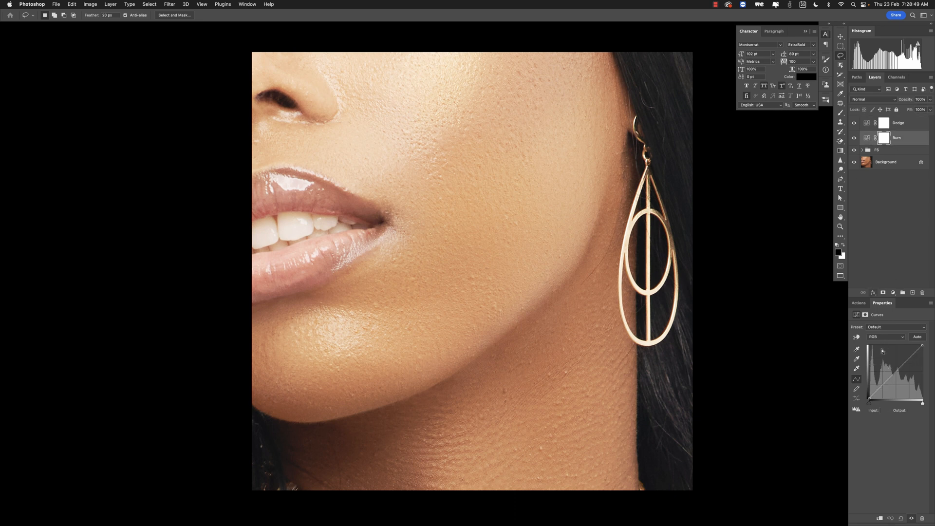
pyautogui.moveTo(896, 372); pyautogui.dragTo(902, 378)
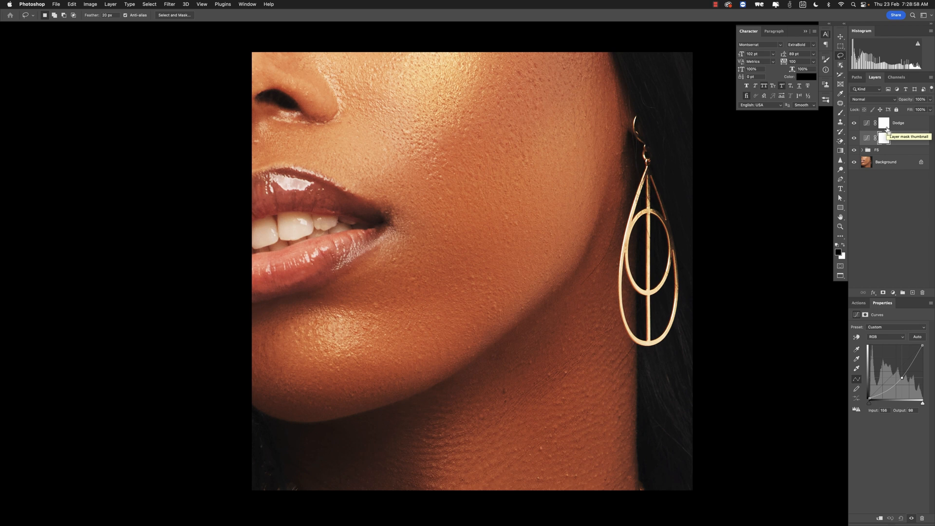
# - Invert the Burn and Dodge layer masks to black
pyautogui.press('super+i')
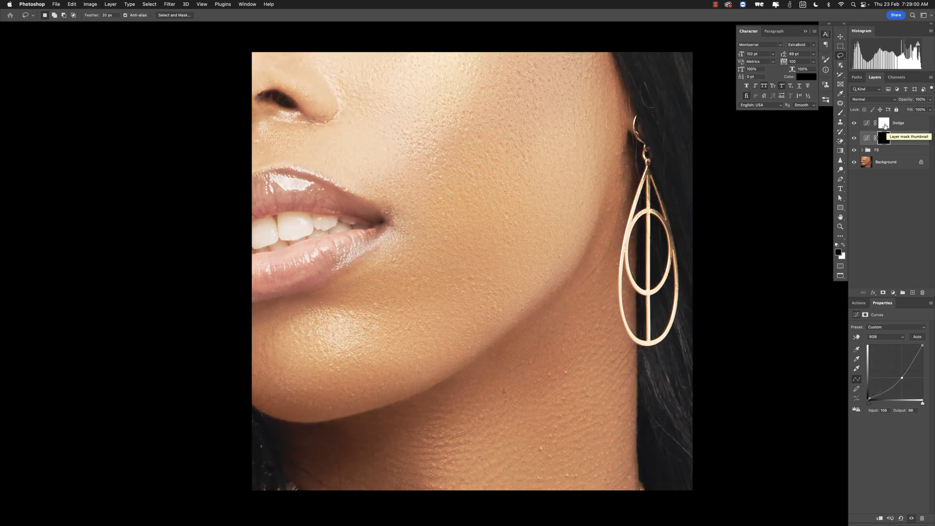
pyautogui.click(885, 126)
pyautogui.press('super+i')
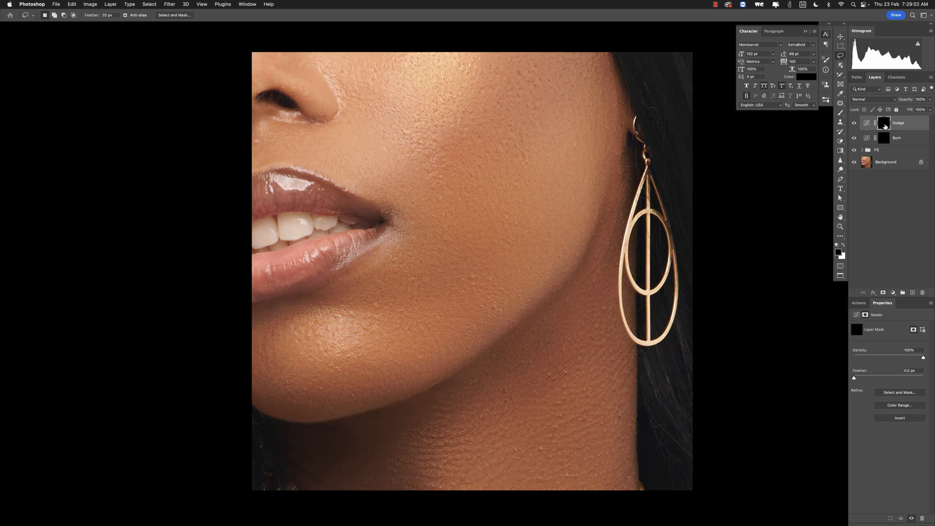
# - Group the Dodge and Burn layers into a new group named Dodge and Burn
pyautogui.keyDown('shift'); pyautogui.click(907, 140); pyautogui.keyUp('shift')
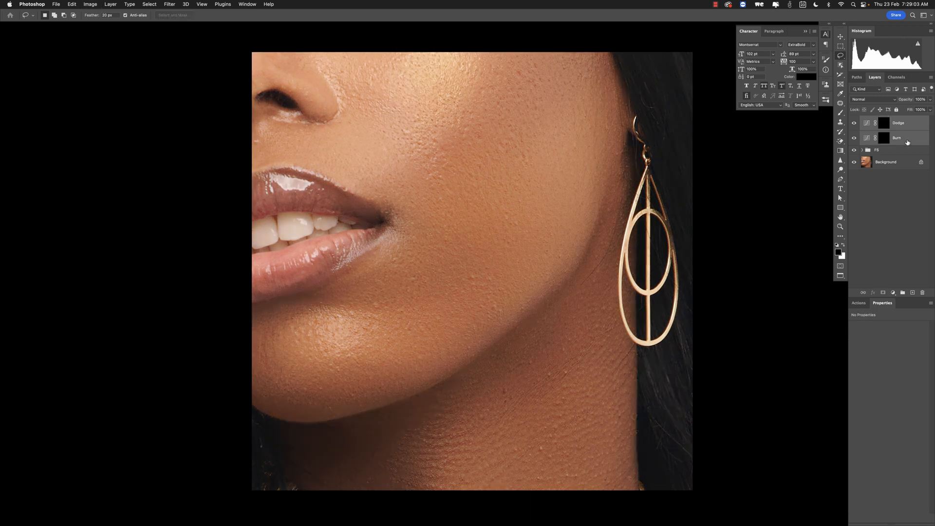
pyautogui.keyDown('alt'); pyautogui.click(903, 293); pyautogui.keyUp('alt')
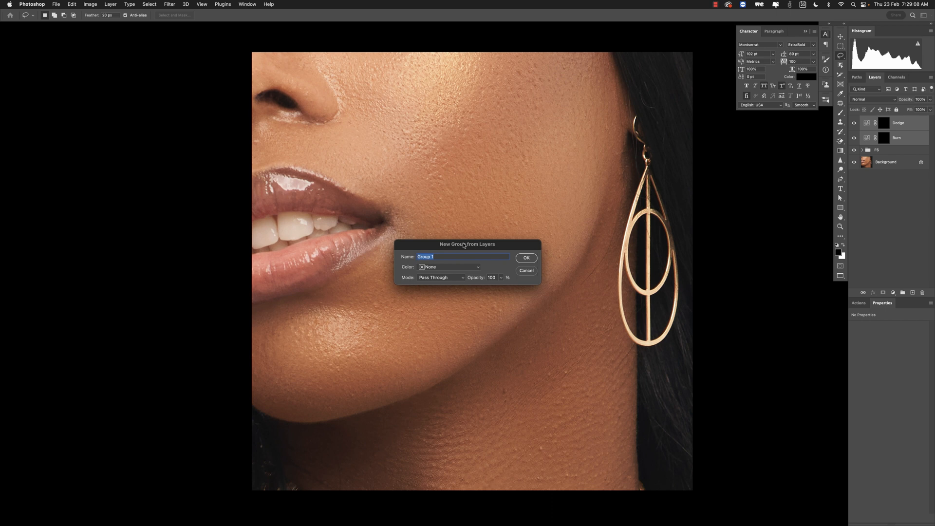
pyautogui.write('Dodge and Burn')
pyautogui.press('Return')
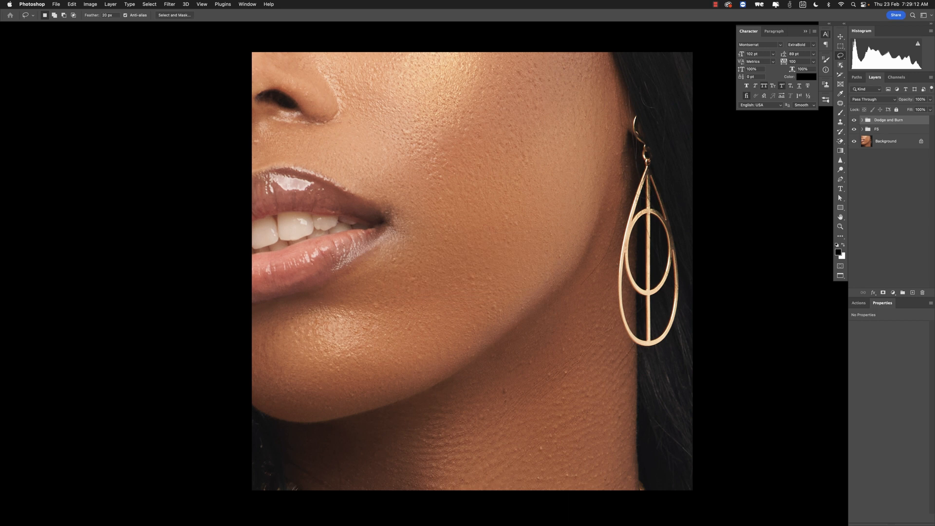
# - Expand the Dodge and Burn group, select the Dodge layer, and hide the FS group
pyautogui.click(862, 120)
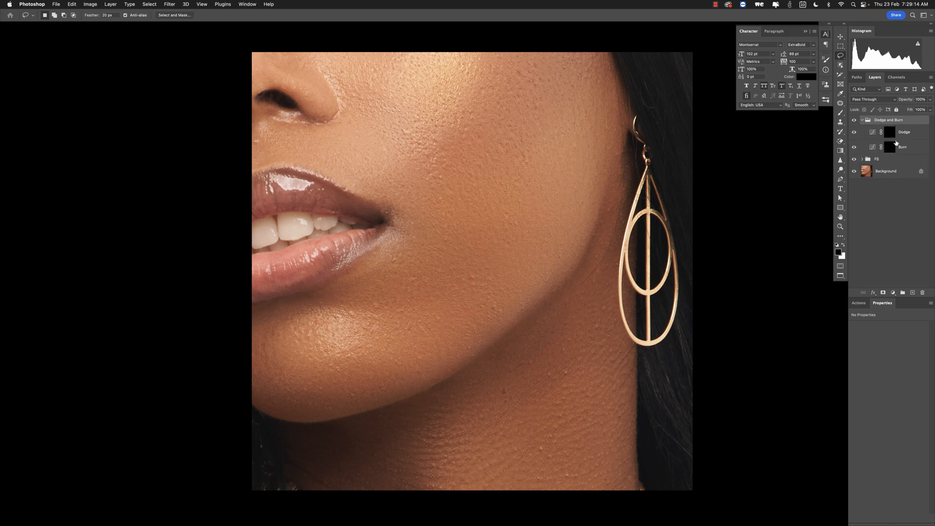
pyautogui.click(861, 132)
pyautogui.click(855, 160)
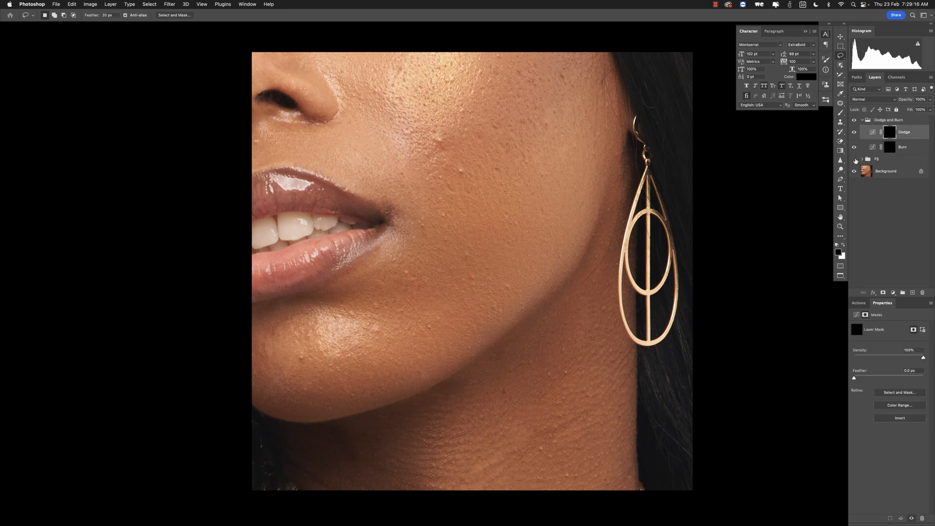
# - Switch to the Brush tool, enlarge the brush, and set its flow to 75%
pyautogui.press('b')
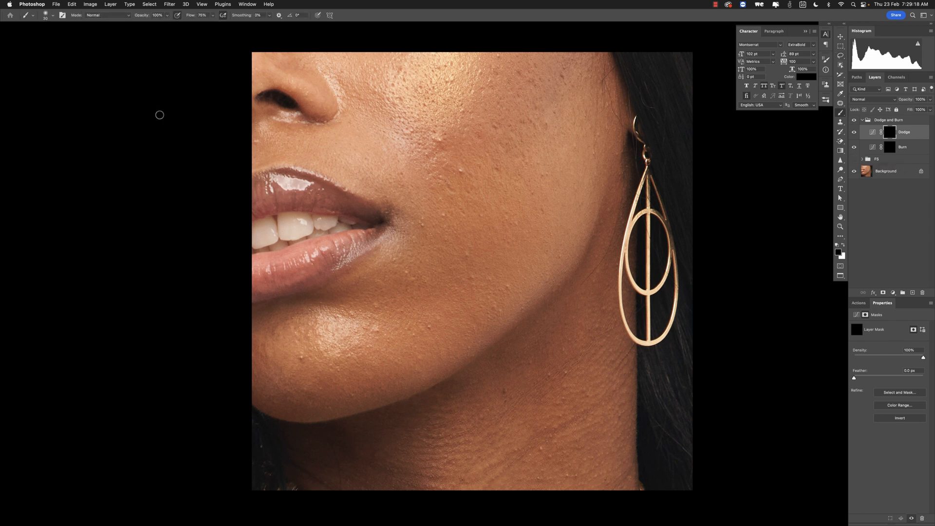
pyautogui.scroll(2, 465, 120)
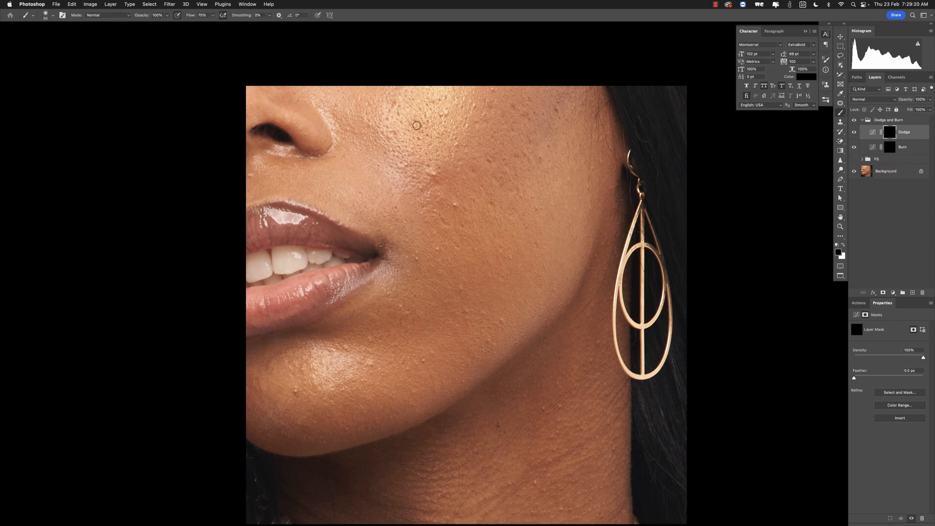
pyautogui.press(']')
pyautogui.hotkey('shift', '0')
pyautogui.hotkey('shift', '5')
pyautogui.press(']')
pyautogui.press(']')
pyautogui.press(']')
pyautogui.press(']')
pyautogui.press(']')
pyautogui.press(']')
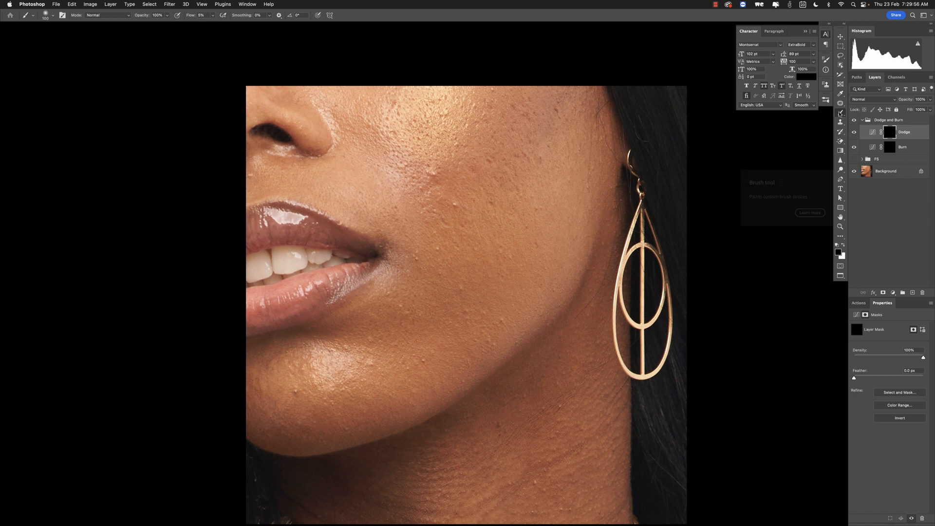
pyautogui.rightClick(840, 113)
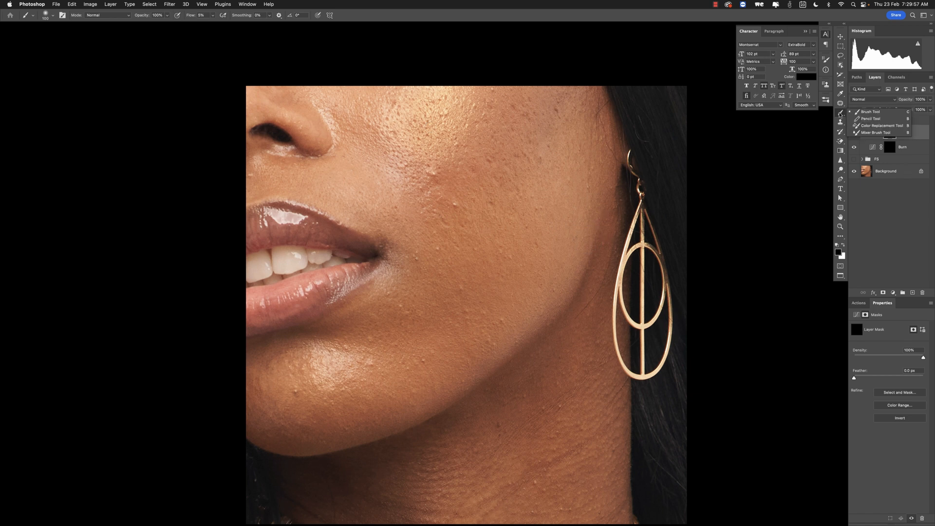
pyautogui.click(872, 113)
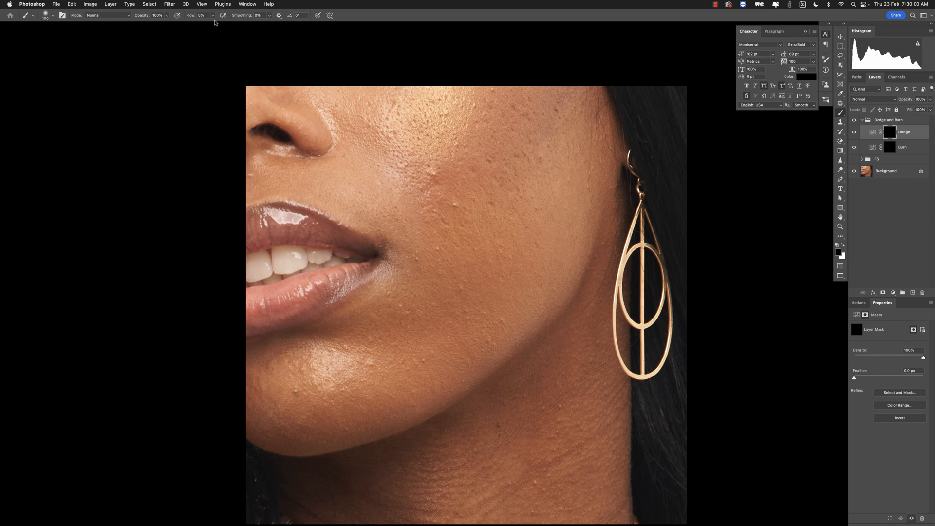
pyautogui.click(176, 15)
pyautogui.click(202, 15)
pyautogui.write('75')
# - Switch the foreground to white and dodge the shadowed skin beside the mouth corner on the Dodge mask
pyautogui.moveTo(422, 181); pyautogui.dragTo(399, 192)
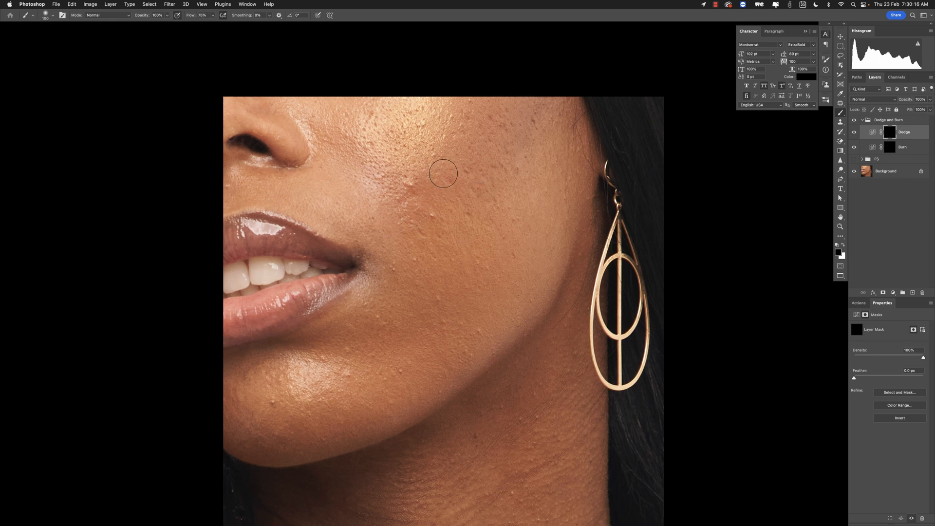
pyautogui.click(843, 247)
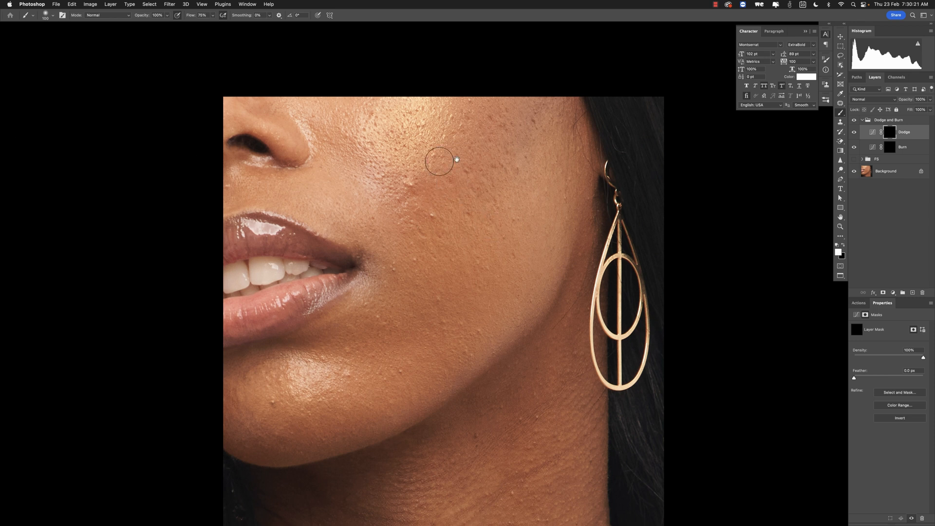
pyautogui.hscroll(-3, 441, 161)
pyautogui.press(']')
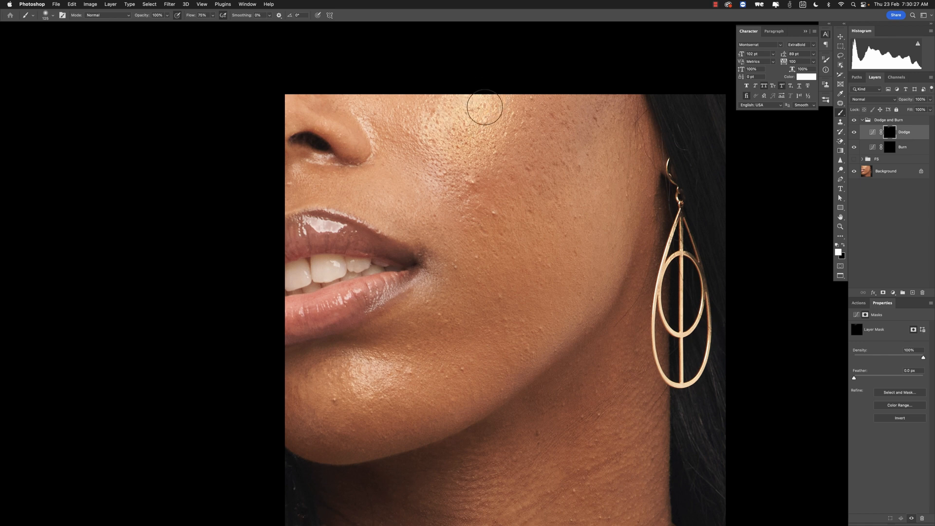
pyautogui.press('[')
pyautogui.press('[')
pyautogui.press('[')
pyautogui.press('[')
pyautogui.press(']')
pyautogui.press(']')
pyautogui.press(']')
pyautogui.press(']')
pyautogui.scroll(-2, 480, 118)
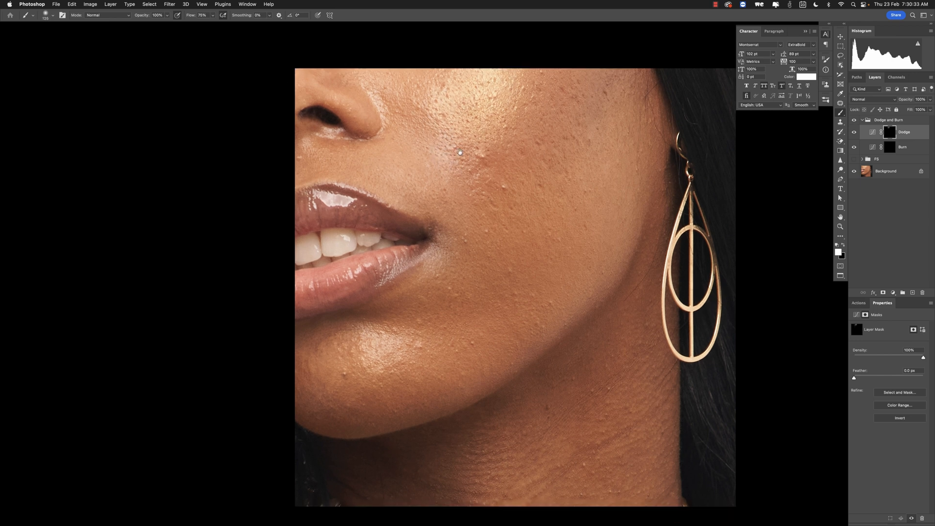
pyautogui.press('[')
pyautogui.press('[')
pyautogui.press('[')
pyautogui.press('[')
pyautogui.press('[')
pyautogui.press('[')
pyautogui.press('[')
pyautogui.press('[')
pyautogui.press('[')
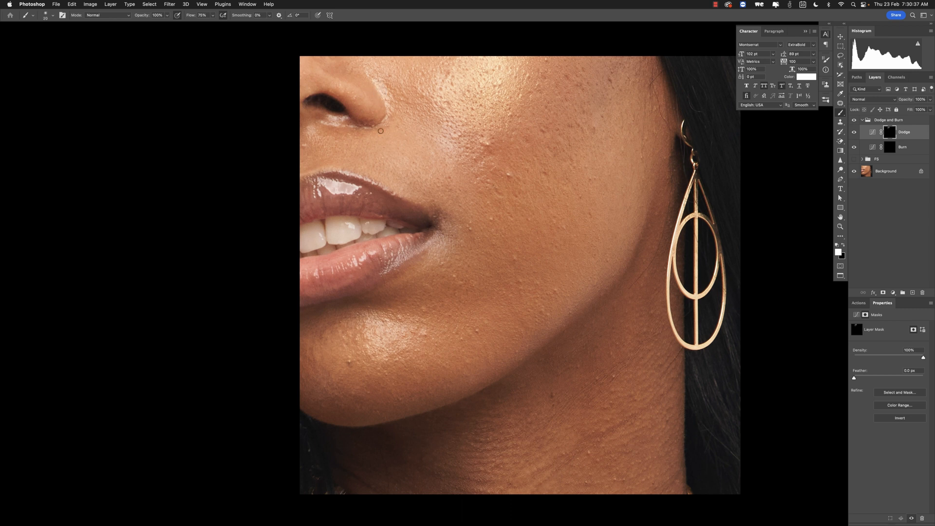
pyautogui.press(']')
pyautogui.press(']')
pyautogui.scroll(-3, 321, 145)
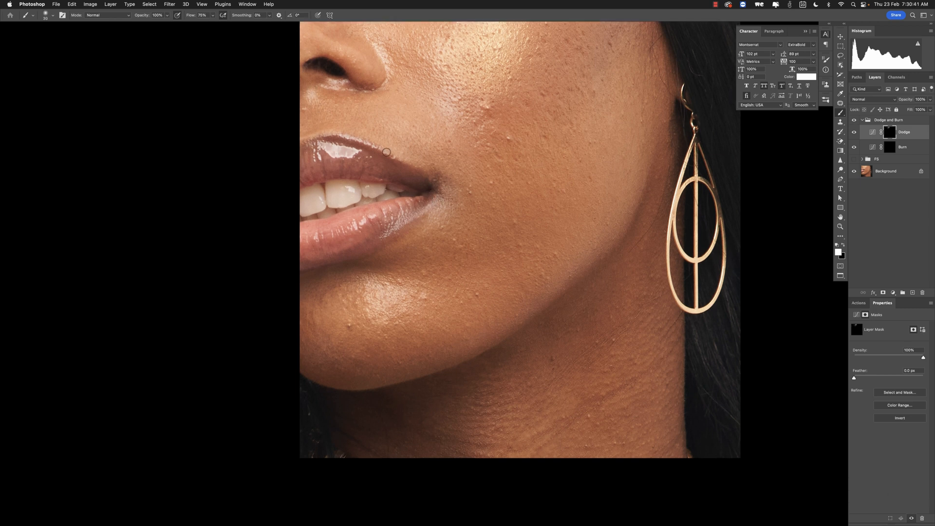
pyautogui.press('[')
pyautogui.press('[')
pyautogui.press('[')
pyautogui.press('[')
pyautogui.scroll(2, 374, 149)
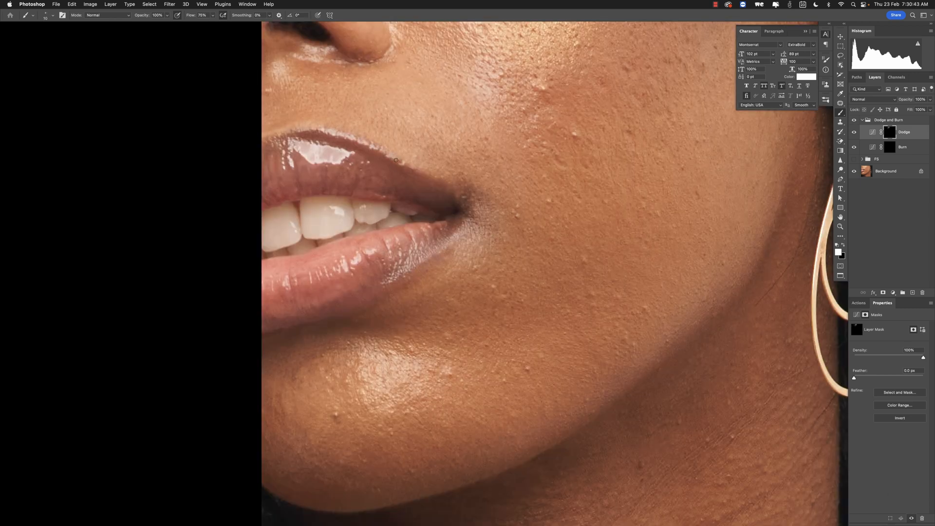
pyautogui.press(']')
pyautogui.press(']')
pyautogui.moveTo(448, 276); pyautogui.dragTo(440, 183)
# - Enlarge the brush and dodge the darker patch on the cheek beside the mouth
pyautogui.press('[')
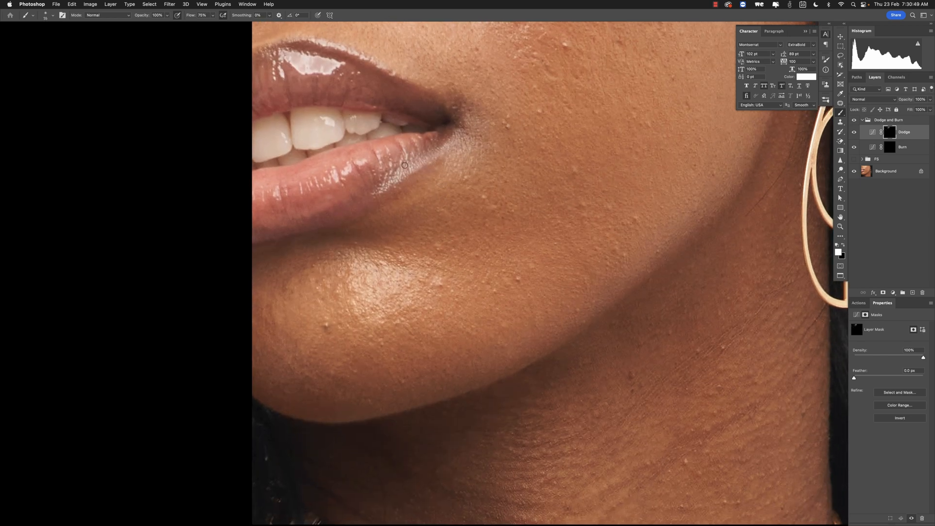
pyautogui.press(']')
pyautogui.press(']')
pyautogui.press(']')
pyautogui.press(']')
pyautogui.press(']')
pyautogui.press(']')
pyautogui.press(']')
pyautogui.press(']')
pyautogui.press(']')
pyautogui.press(']')
pyautogui.press(']')
pyautogui.press(']')
pyautogui.press(']')
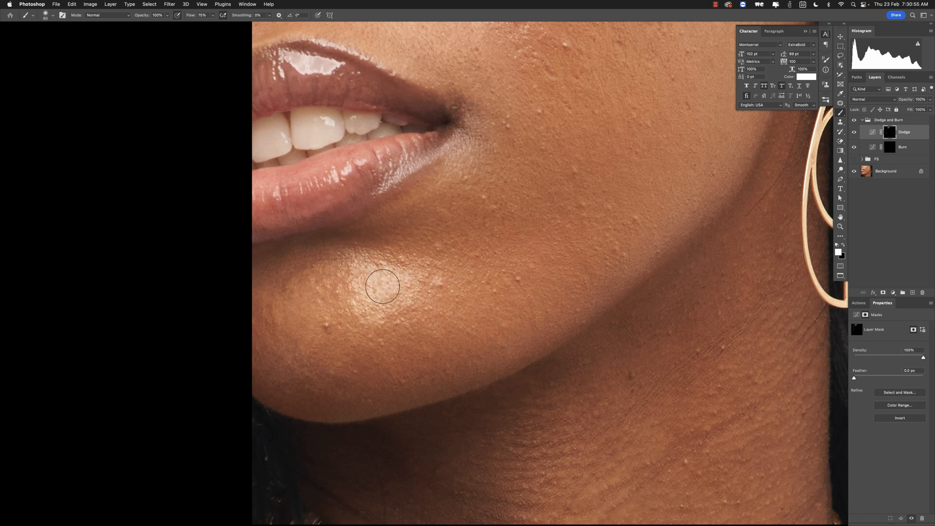
pyautogui.moveTo(499, 200); pyautogui.dragTo(452, 248)
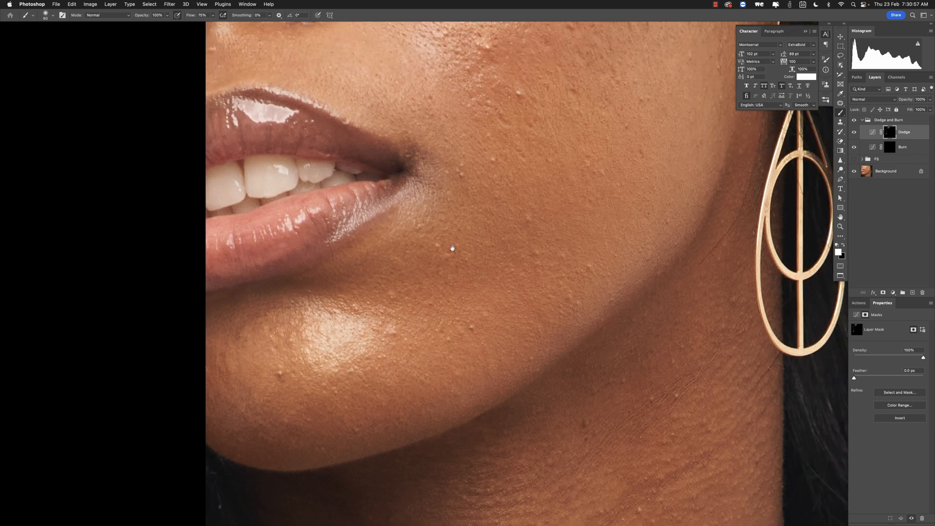
# - Select the Burn layer and burn the bright patch on the upper cheek near the earring
pyautogui.press('[')
pyautogui.press('[')
pyautogui.press('[')
pyautogui.press('[')
pyautogui.press('[')
pyautogui.press('[')
pyautogui.press(']')
pyautogui.press(']')
pyautogui.press(']')
pyautogui.press(']')
pyautogui.scroll(6, 586, 307)
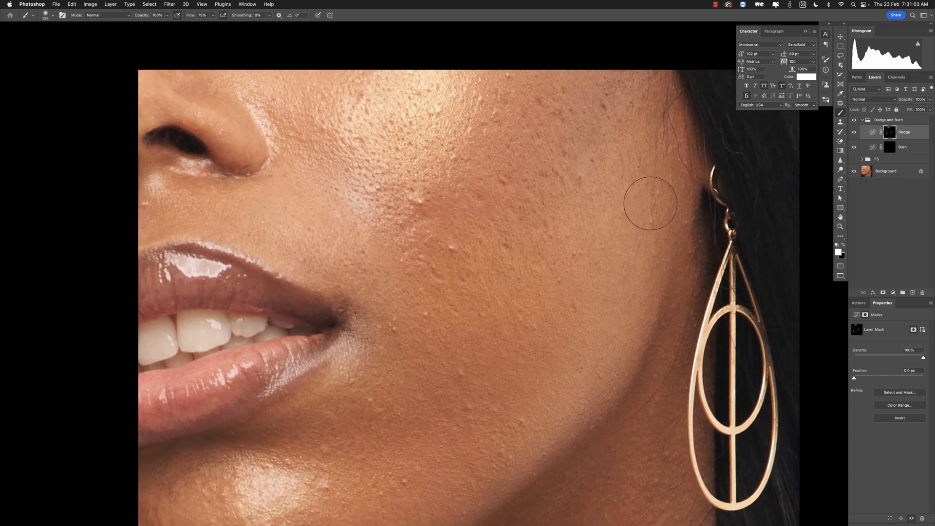
pyautogui.press(']')
pyautogui.scroll(-2, 629, 250)
pyautogui.hscroll(-1, 630, 251)
pyautogui.click(892, 150)
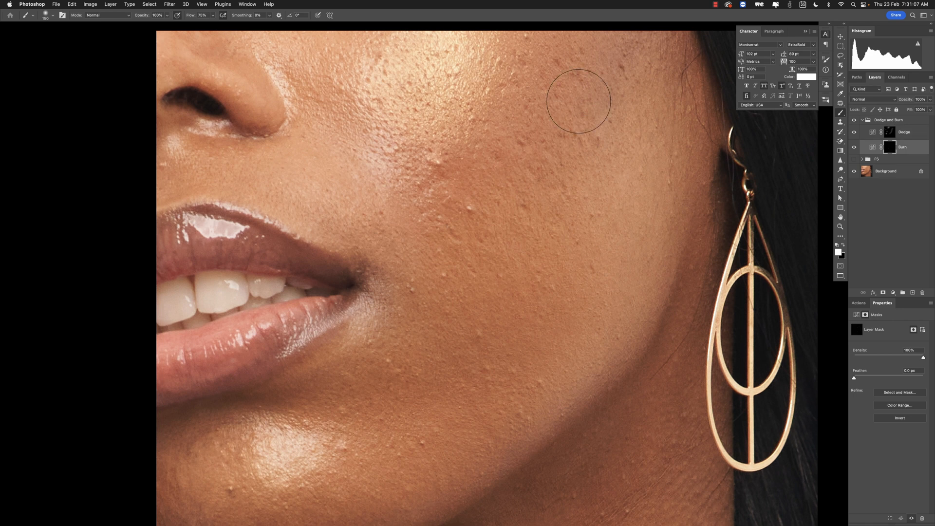
pyautogui.press(']')
pyautogui.press(']')
pyautogui.press(']')
pyautogui.moveTo(614, 81); pyautogui.dragTo(577, 135)
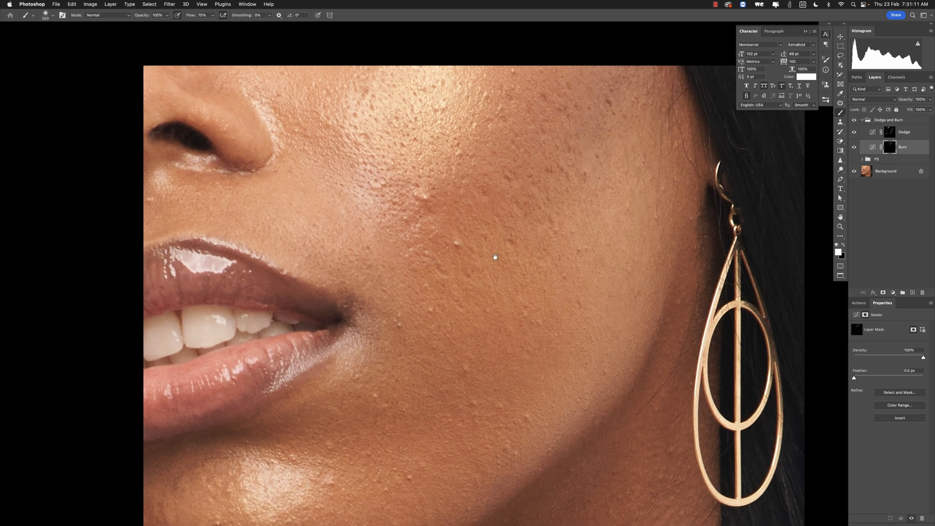
# - Shrink the brush and burn the bright spot at the mouth corner on the Burn mask
pyautogui.moveTo(495, 257)
pyautogui.mouseDown()
pyautogui.moveTo(545, 83)
pyautogui.moveTo(481, 115)
pyautogui.mouseUp()
pyautogui.press('[')
pyautogui.press('[')
pyautogui.press('[')
pyautogui.press('[')
pyautogui.press('[')
pyautogui.press('[')
pyautogui.press('[')
pyautogui.press('[')
pyautogui.press('[')
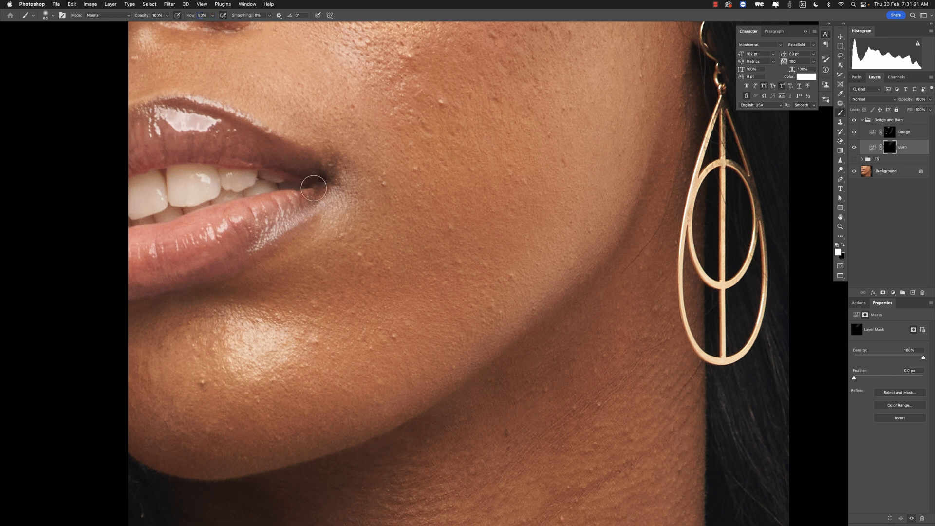
pyautogui.moveTo(313, 187); pyautogui.dragTo(367, 185)
pyautogui.press('[')
pyautogui.press('[')
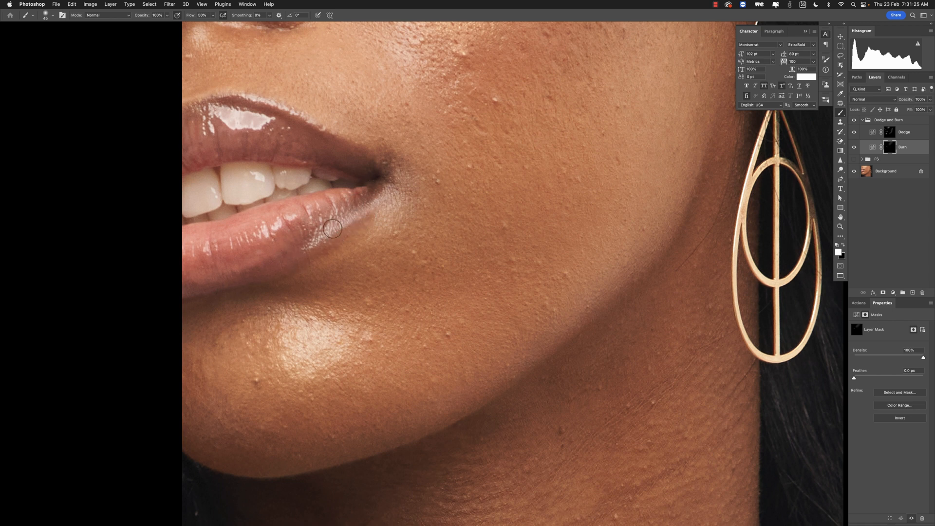
pyautogui.moveTo(354, 108); pyautogui.dragTo(349, 147)
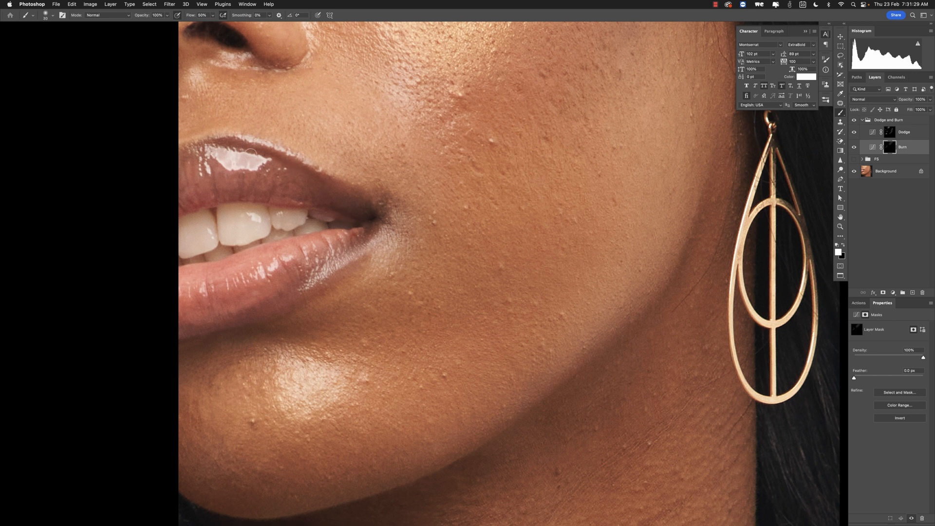
# - Enlarge the brush and burn the bright patches along the lower lip edge, chin and cheek
pyautogui.moveTo(251, 135); pyautogui.dragTo(304, 201)
pyautogui.press('[')
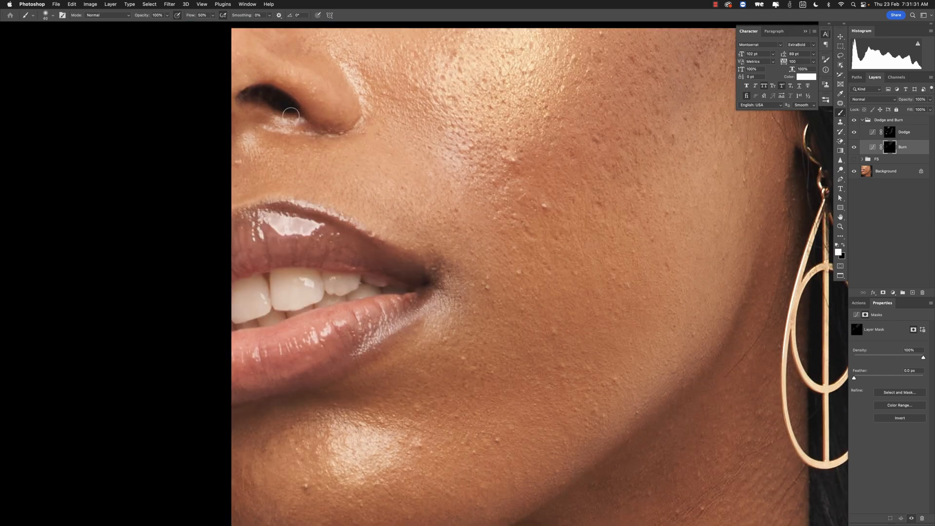
pyautogui.press(']')
pyautogui.moveTo(410, 285); pyautogui.dragTo(368, 238)
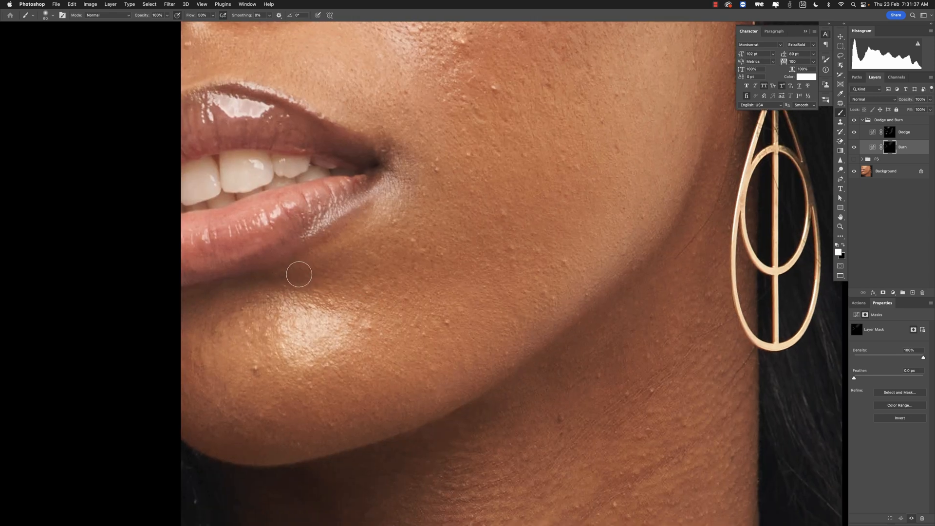
pyautogui.press(']')
pyautogui.press(']')
pyautogui.press(']')
pyautogui.moveTo(295, 420); pyautogui.dragTo(239, 395)
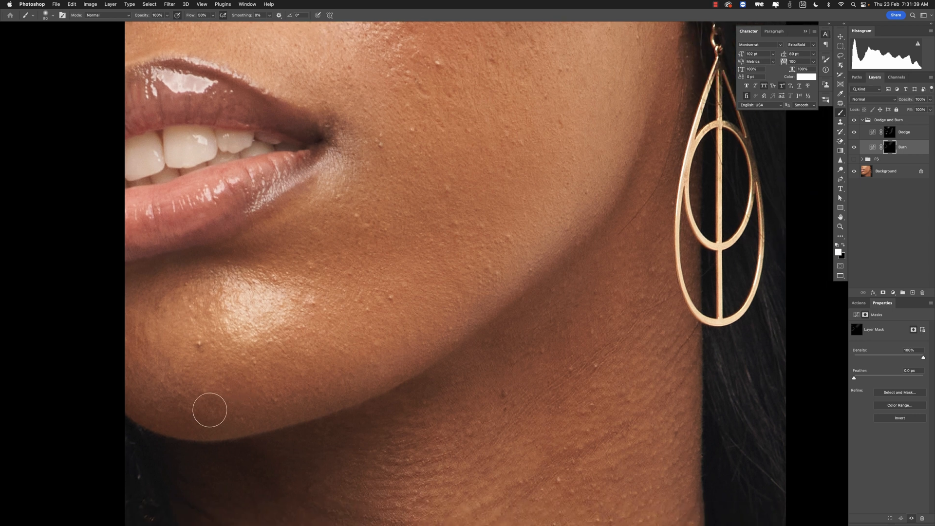
pyautogui.press(']')
pyautogui.press(']')
pyautogui.press(']')
pyautogui.moveTo(514, 231); pyautogui.dragTo(450, 293)
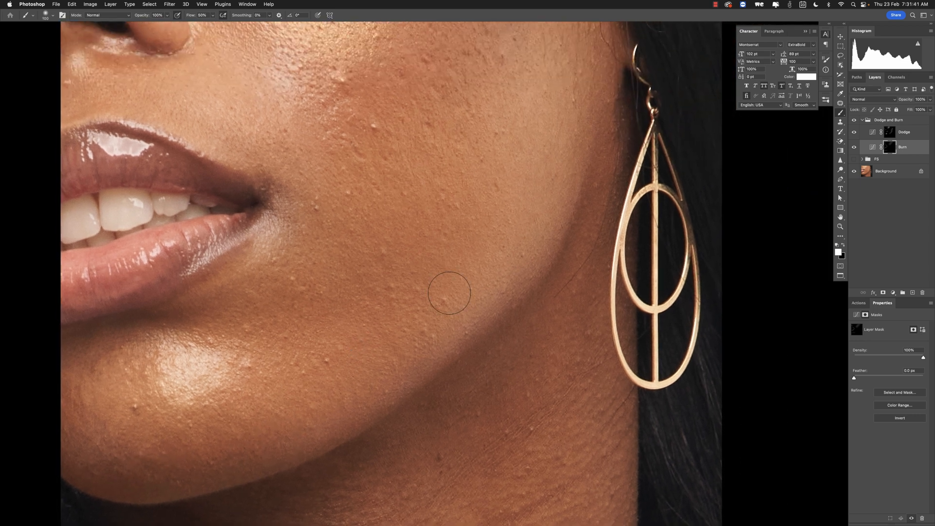
# - Continue burning bright patches on the cheek, along the jawline and on the neck with varying brush sizes
pyautogui.press(']')
pyautogui.press(']')
pyautogui.press(']')
pyautogui.moveTo(455, 295); pyautogui.dragTo(437, 204)
pyautogui.press('[')
pyautogui.press('[')
pyautogui.press('[')
pyautogui.press('[')
pyautogui.press('[')
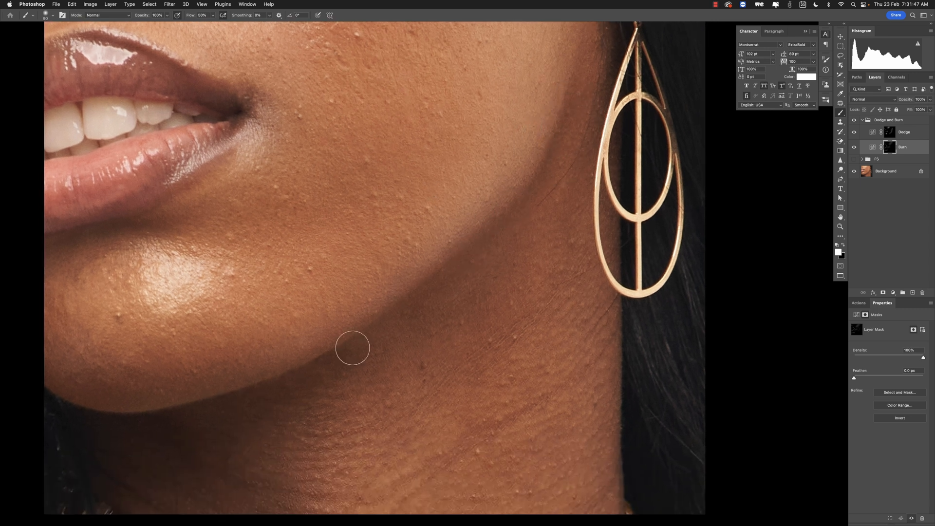
pyautogui.moveTo(353, 345); pyautogui.dragTo(355, 273)
pyautogui.press(']')
pyautogui.press(']')
pyautogui.press(']')
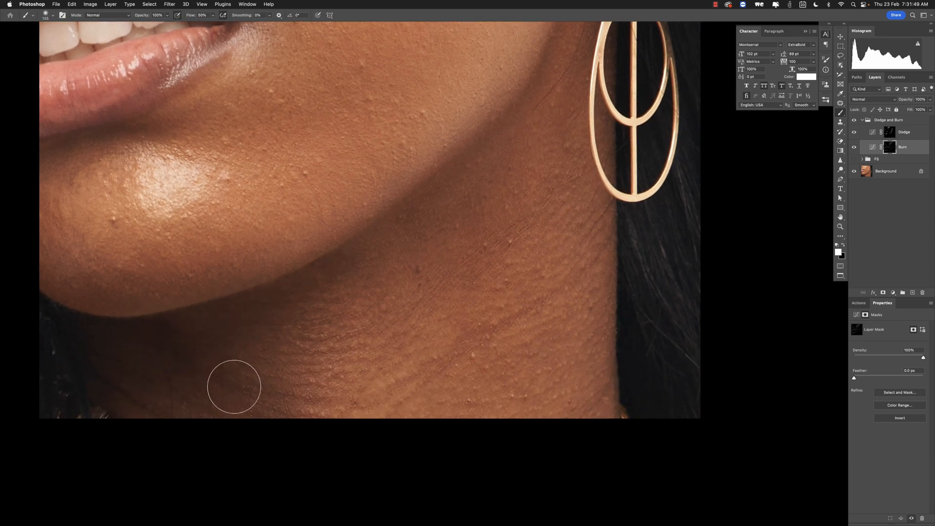
pyautogui.moveTo(381, 187); pyautogui.dragTo(474, 384)
pyautogui.keyDown('alt'); pyautogui.click(448, 278); pyautogui.keyUp('alt')
pyautogui.moveTo(447, 217); pyautogui.dragTo(417, 252)
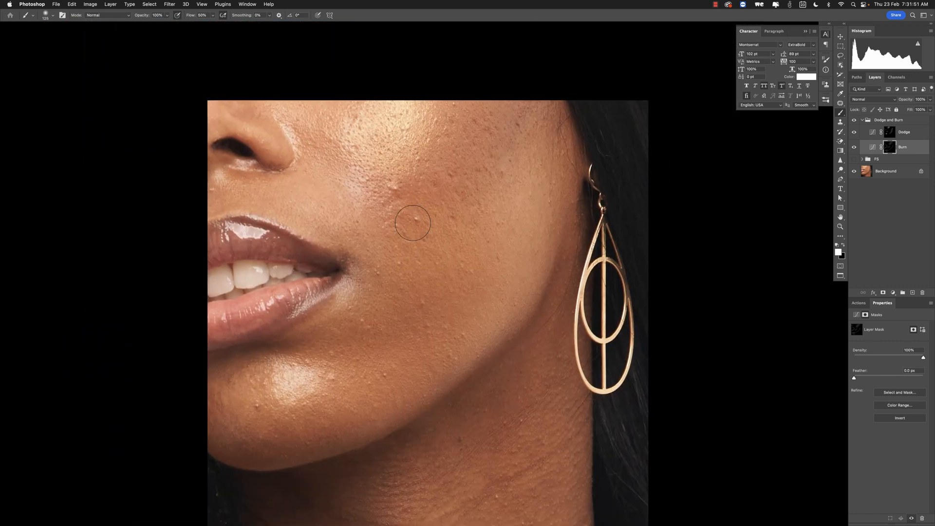
pyautogui.moveTo(705, 254); pyautogui.dragTo(736, 207)
pyautogui.moveTo(733, 260); pyautogui.dragTo(732, 230)
pyautogui.moveTo(553, 180); pyautogui.dragTo(529, 213)
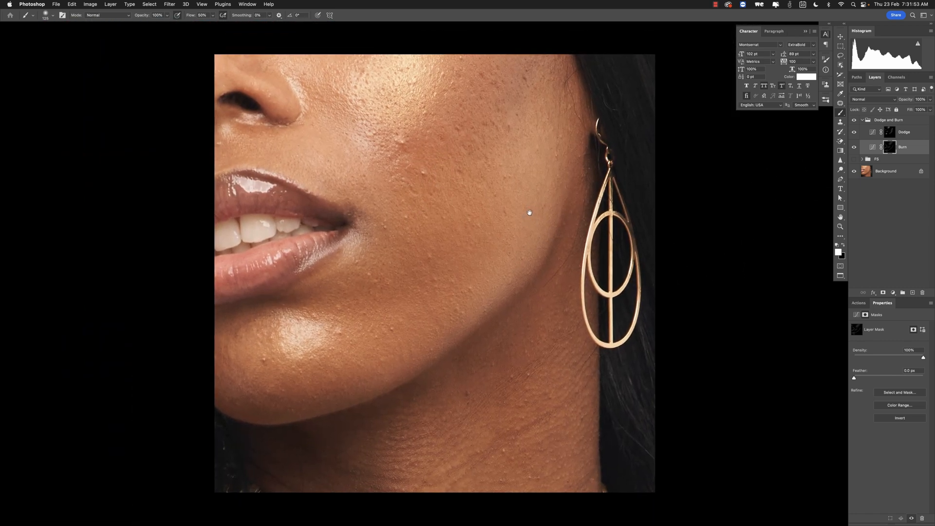
# - Toggle the Dodge and Burn group's visibility repeatedly and zoom out to compare the retouch before and after
pyautogui.click(854, 160)
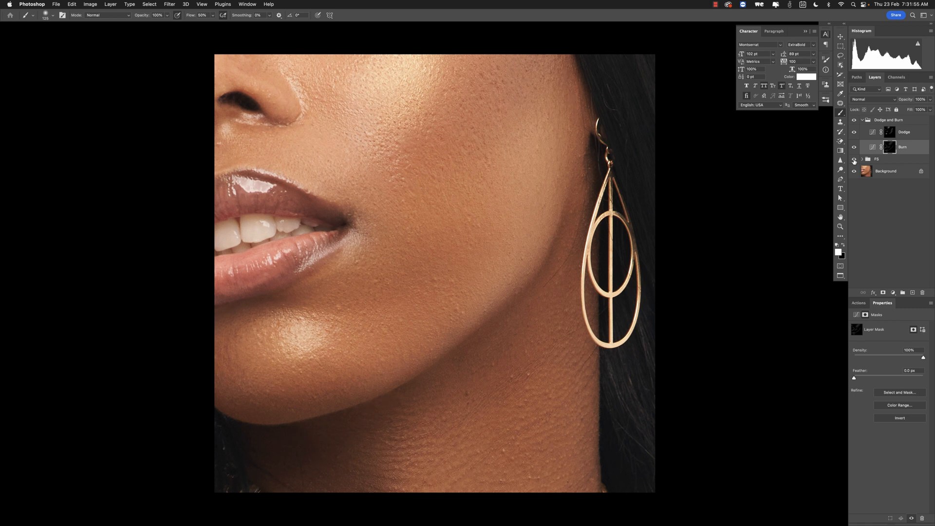
pyautogui.click(854, 122)
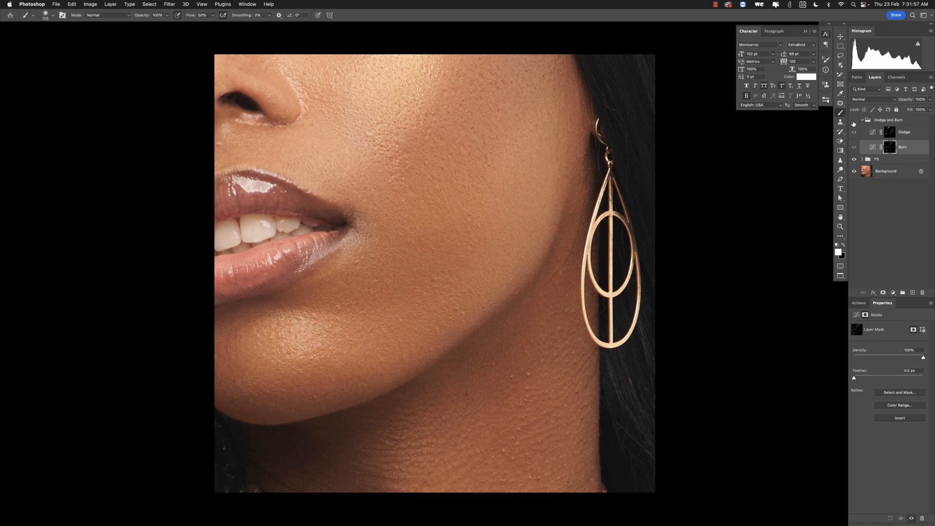
pyautogui.click(854, 121)
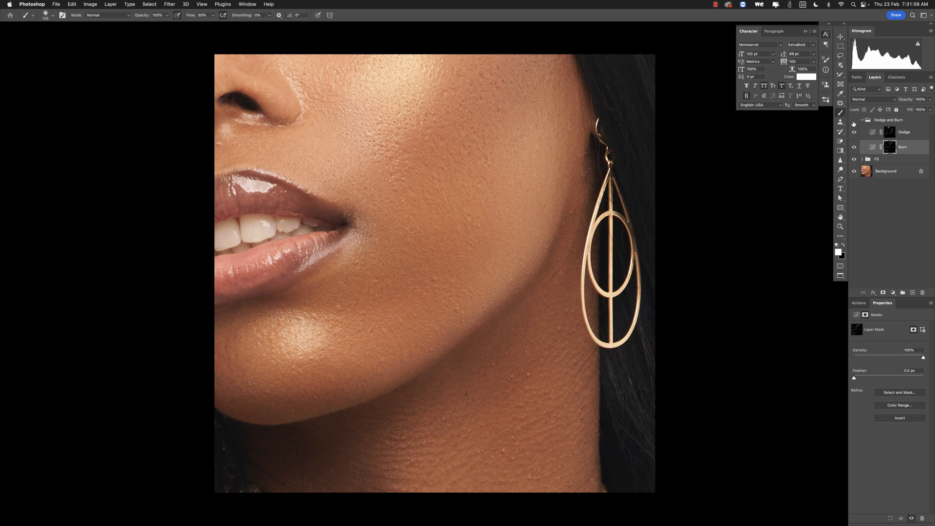
pyautogui.click(853, 122)
pyautogui.click(853, 121)
pyautogui.press('v')
pyautogui.keyDown('alt'); pyautogui.click(511, 209); pyautogui.keyUp('alt')
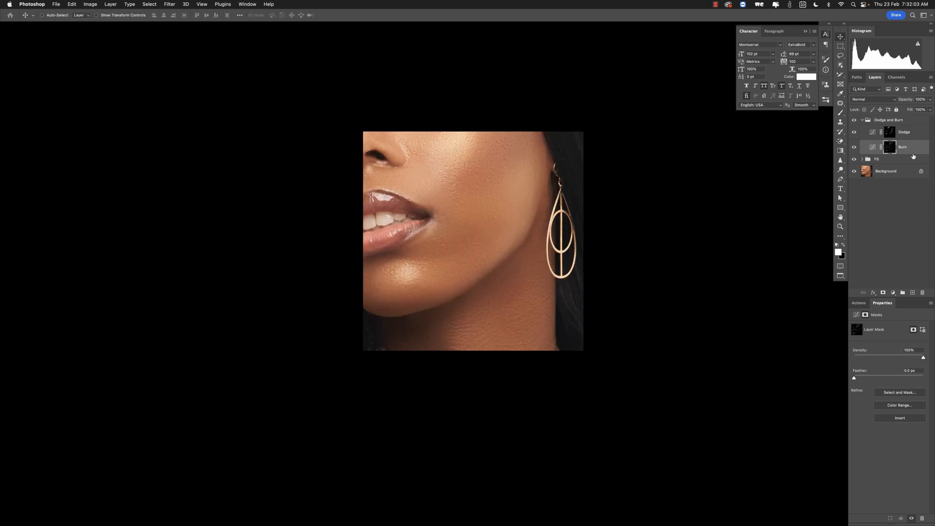
pyautogui.click(853, 121)
pyautogui.click(854, 121)
# - Select the Dodge layer, switch back to the Brush tool and swap the foreground colour to black
pyautogui.click(890, 133)
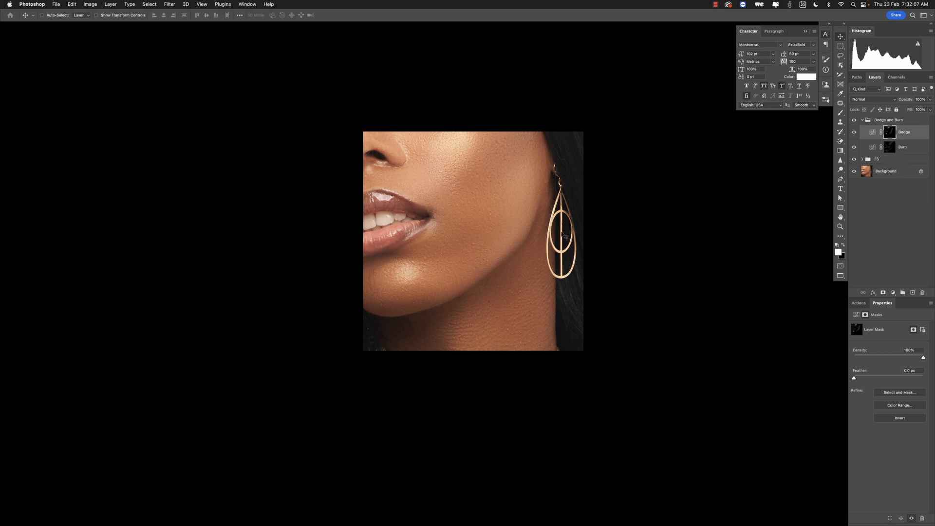
pyautogui.press('b')
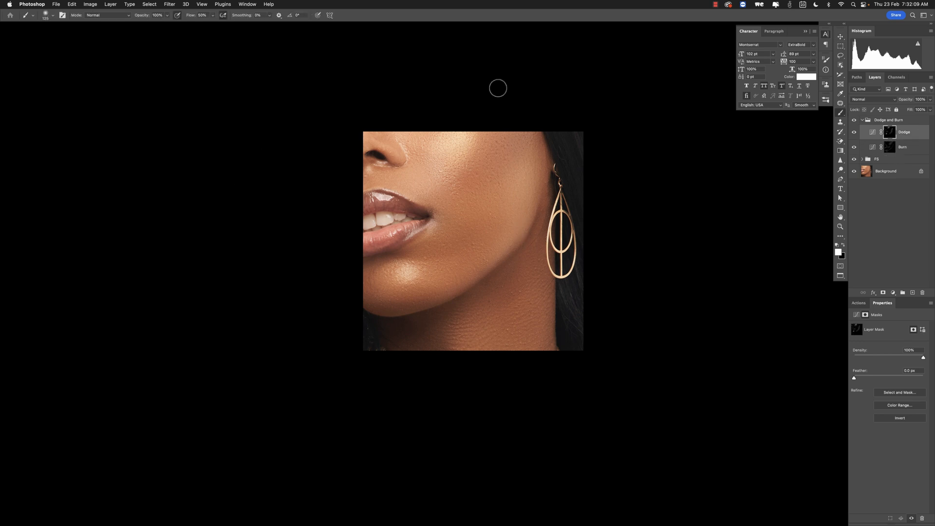
pyautogui.click(844, 246)
pyautogui.press(']')
pyautogui.press('[')
pyautogui.press(']')
pyautogui.press('[')
# - Toggle the Dodge and Burn group's visibility again and zoom in and out to compare the result
pyautogui.click(854, 121)
pyautogui.click(853, 120)
pyautogui.click(854, 120)
pyautogui.click(853, 120)
pyautogui.press('v')
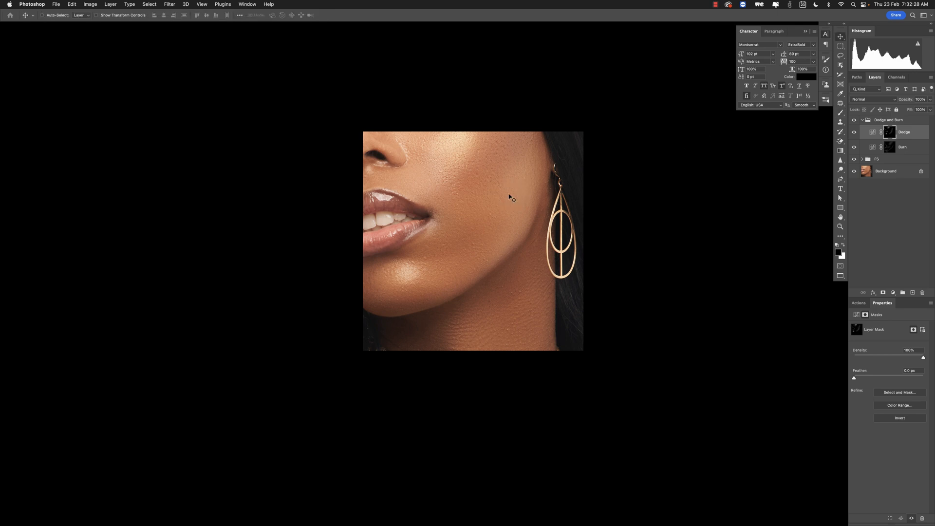
pyautogui.keyDown('super'); pyautogui.click(533, 217); pyautogui.keyUp('super')
pyautogui.moveTo(537, 209); pyautogui.dragTo(556, 215)
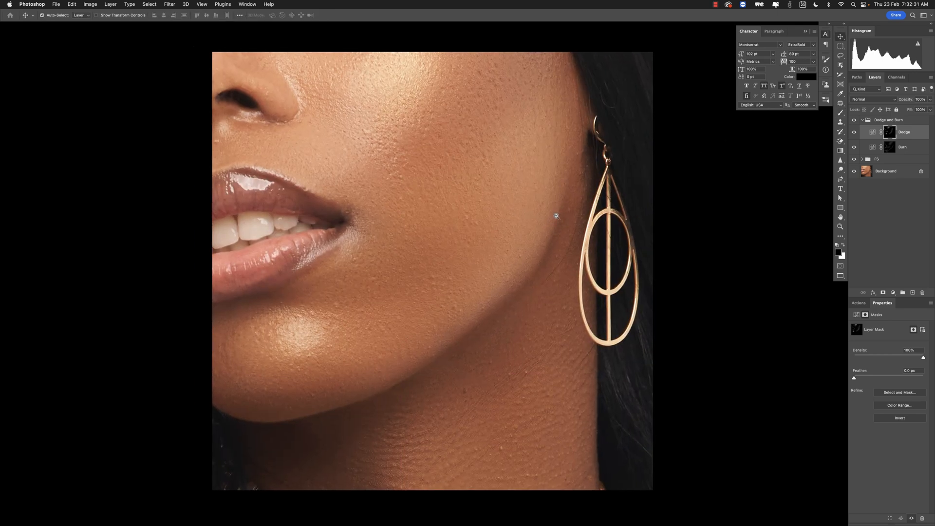
pyautogui.keyDown('alt'); pyautogui.keyDown('super'); pyautogui.click(556, 215); pyautogui.keyUp('super'); pyautogui.keyUp('alt')
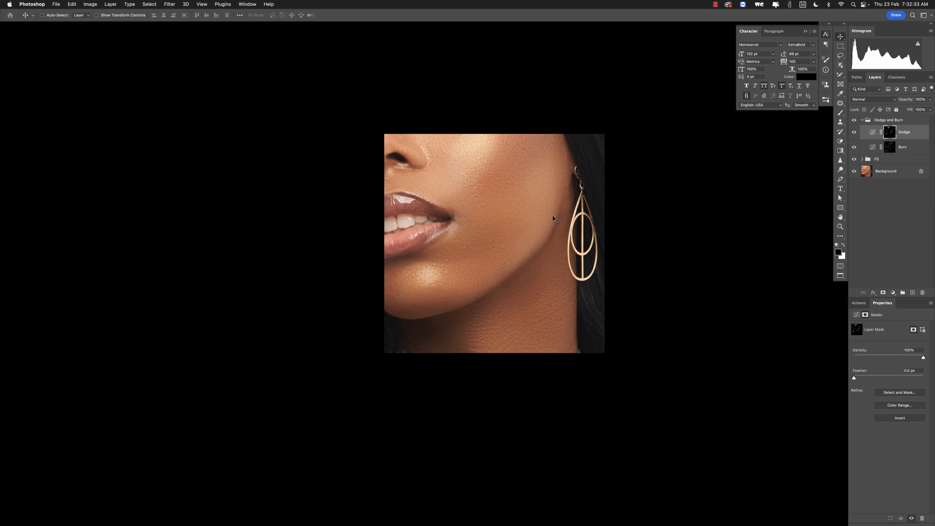